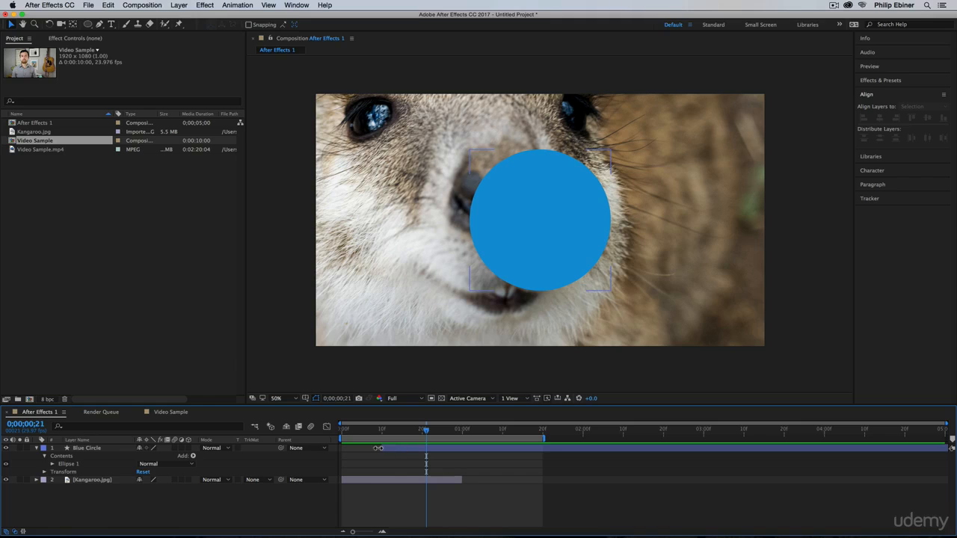
# - Extend the Blue Circle layer to the composition's start and the Kangaroo.jpg layer past the work area's end, returning the playhead to frame 0
pyautogui.click(377, 448)
pyautogui.moveTo(465, 481); pyautogui.dragTo(554, 480)
pyautogui.click(422, 430)
pyautogui.moveTo(401, 433); pyautogui.dragTo(306, 431)
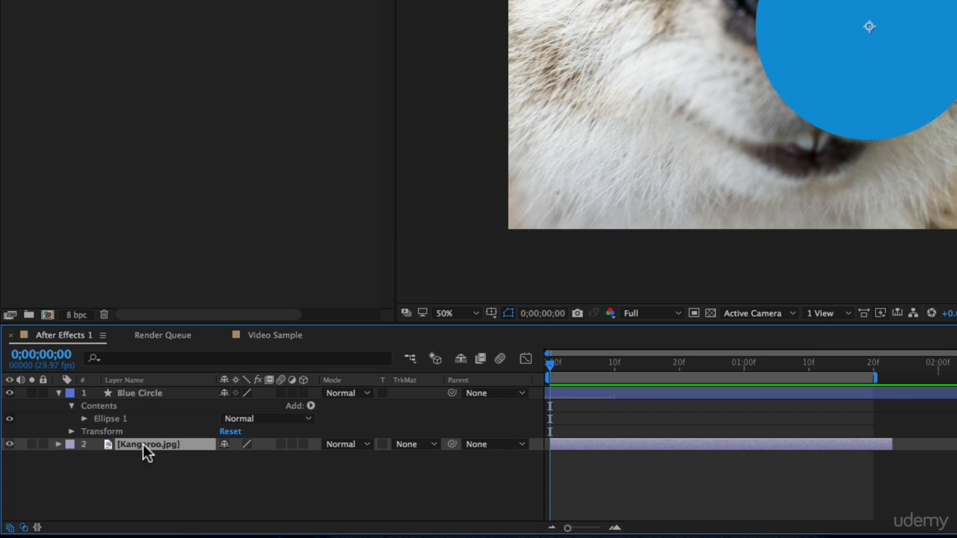
# - Reveal the Kangaroo.jpg layer's transform properties with Blue Circle hidden, and scale the image to 49%
pyautogui.click(58, 444)
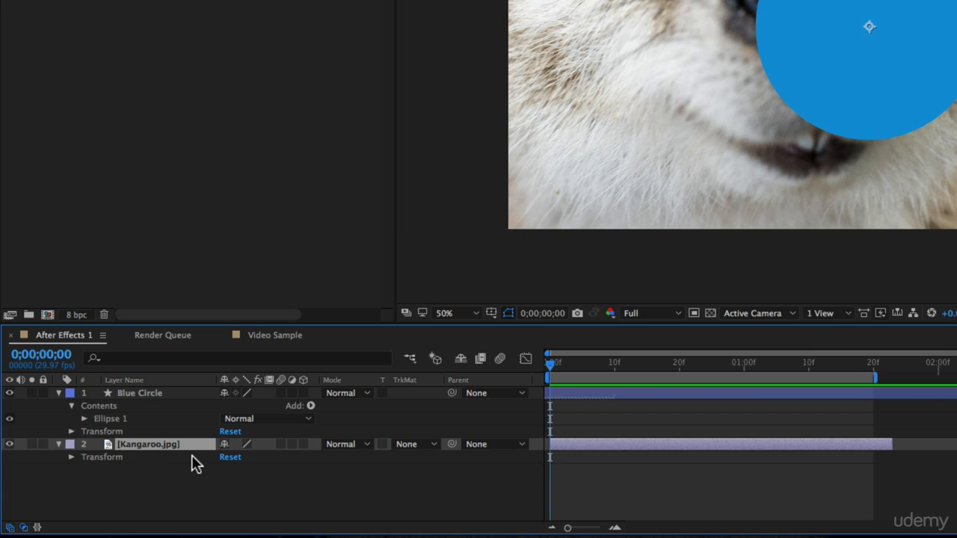
pyautogui.click(70, 458)
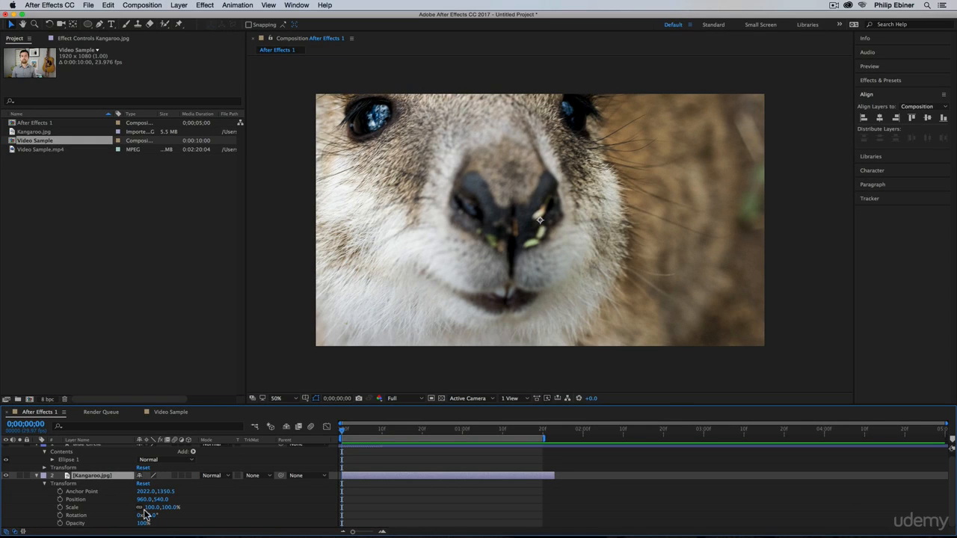
pyautogui.moveTo(154, 512); pyautogui.dragTo(132, 512)
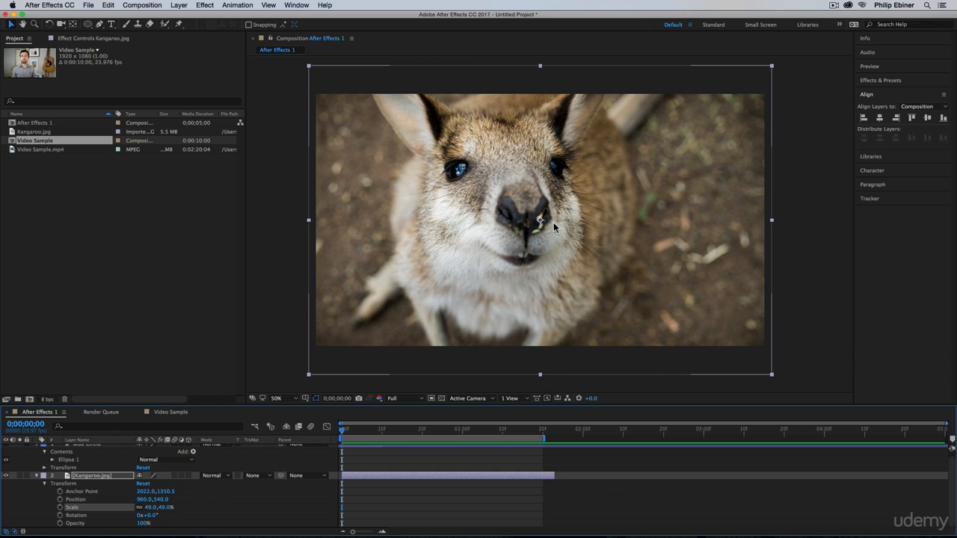
# - Move the Kangaroo.jpg layer's anchor point with the Pan Behind tool to beside the kangaroo's ear, at about 708, 759
pyautogui.click(72, 23)
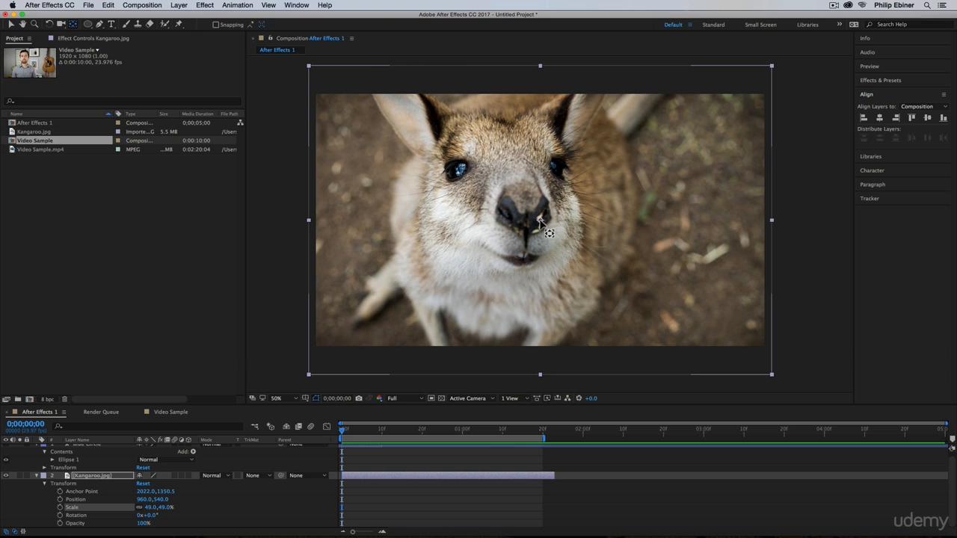
pyautogui.moveTo(540, 220); pyautogui.dragTo(589, 154)
pyautogui.moveTo(527, 159); pyautogui.dragTo(645, 238)
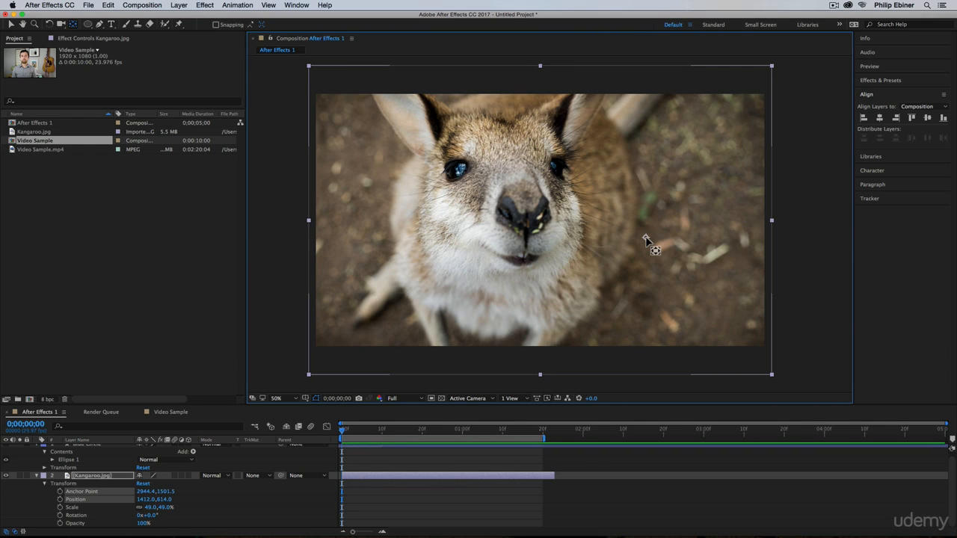
pyautogui.moveTo(645, 238); pyautogui.dragTo(390, 153)
# - Move the kangaroo image slightly upward with the Selection tool and set its horizontal position to 550
pyautogui.click(12, 25)
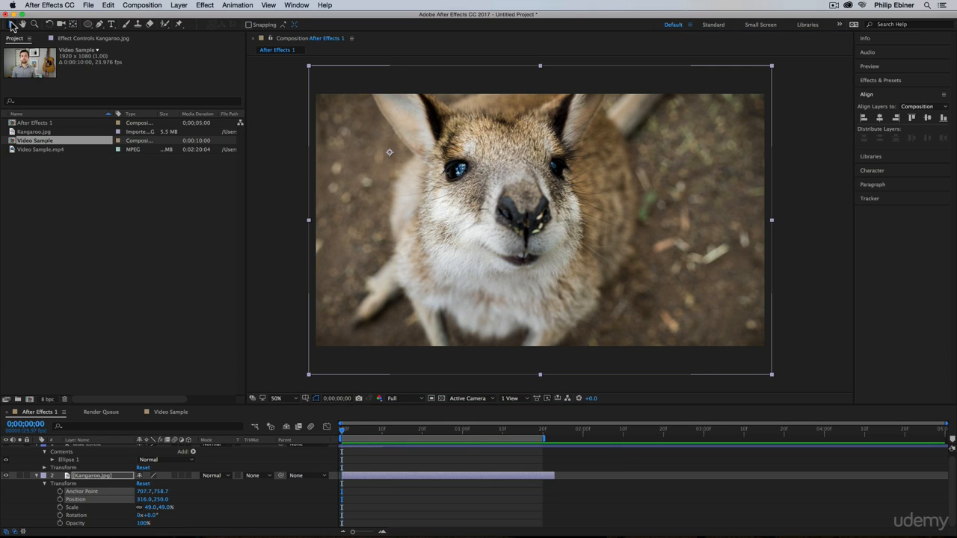
pyautogui.moveTo(551, 255); pyautogui.dragTo(565, 218)
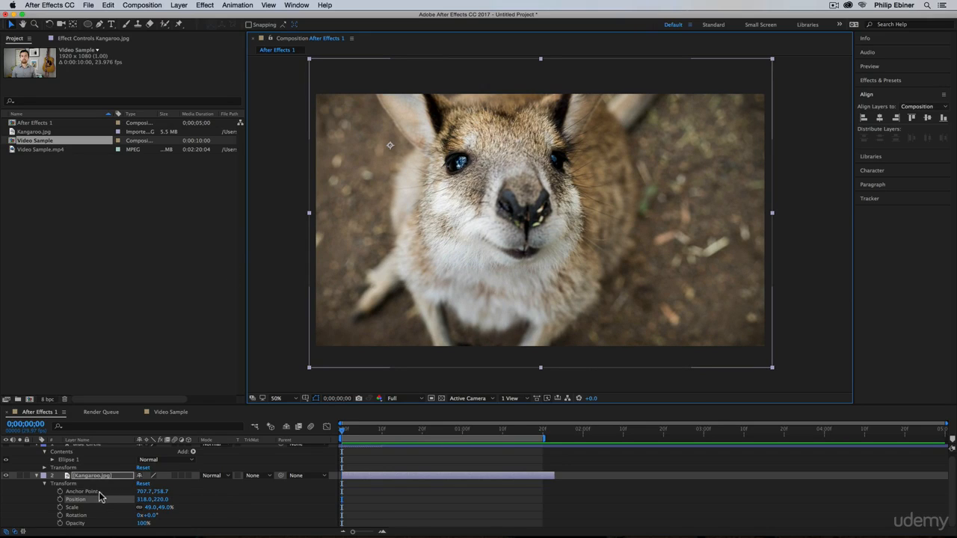
pyautogui.moveTo(144, 500)
pyautogui.mouseDown()
pyautogui.moveTo(303, 502)
pyautogui.moveTo(45, 500)
pyautogui.moveTo(242, 500)
pyautogui.moveTo(130, 489)
pyautogui.moveTo(140, 492)
pyautogui.mouseUp()
pyautogui.click(144, 500)
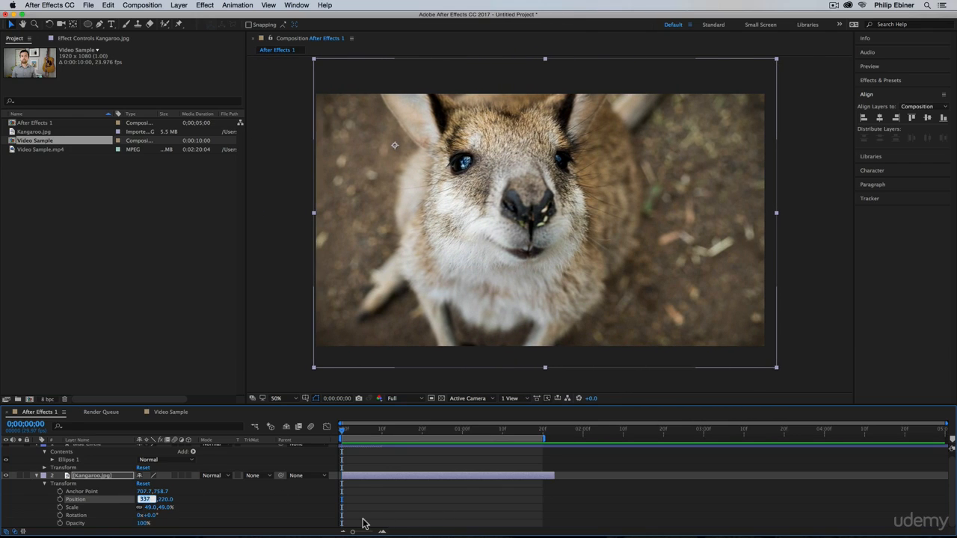
pyautogui.write('550')
pyautogui.press('Return')
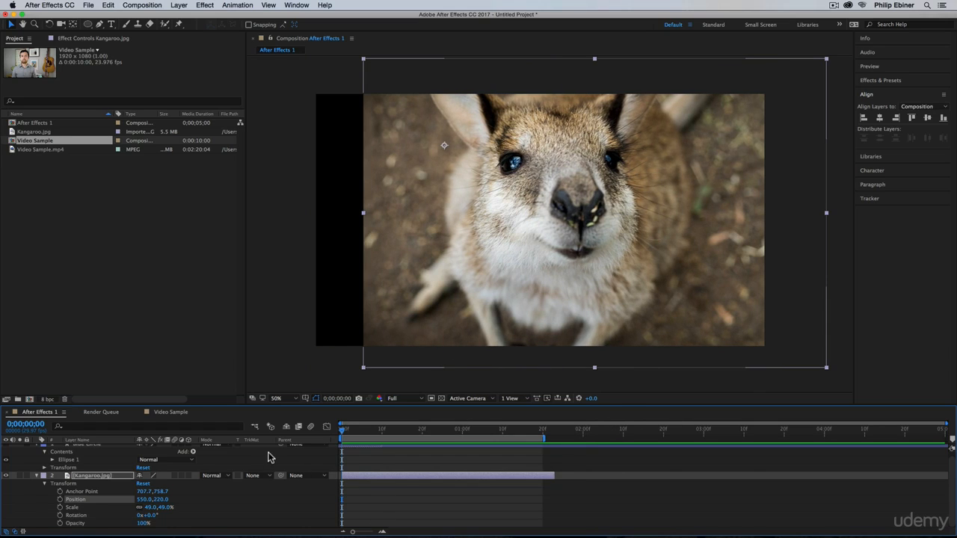
# - Scale the Kangaroo.jpg layer to 100% and reduce it to 25% around its moved anchor point
pyautogui.write('100')
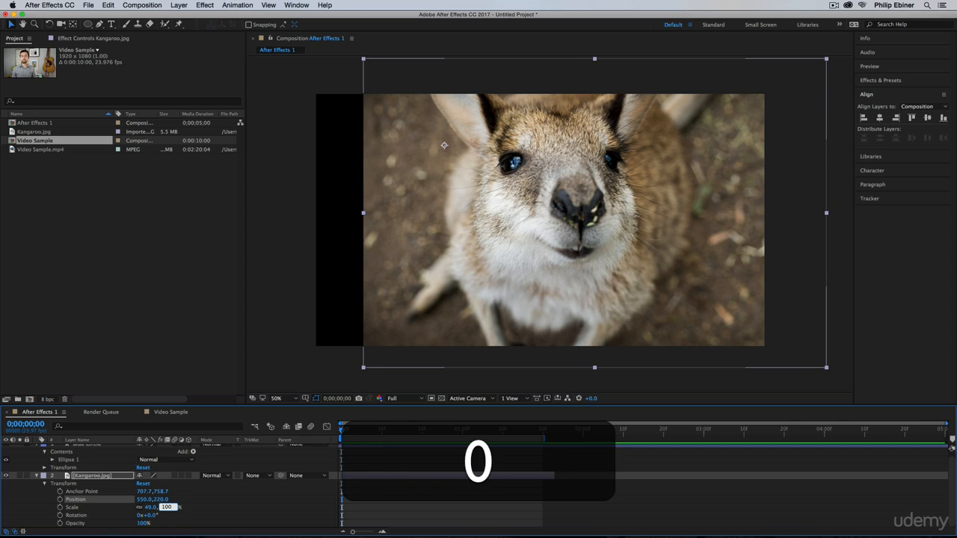
pyautogui.press('Return')
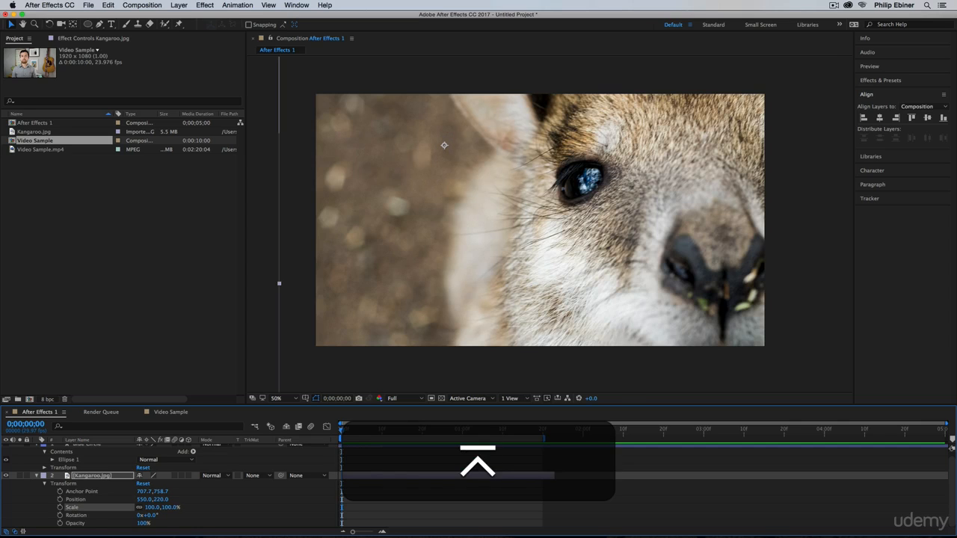
pyautogui.click(151, 508)
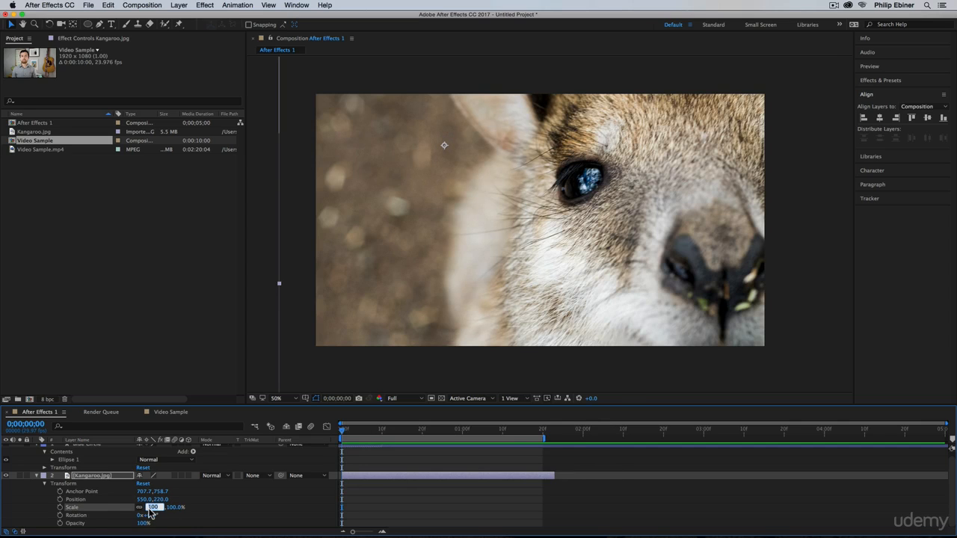
pyautogui.write('25')
pyautogui.press('Return')
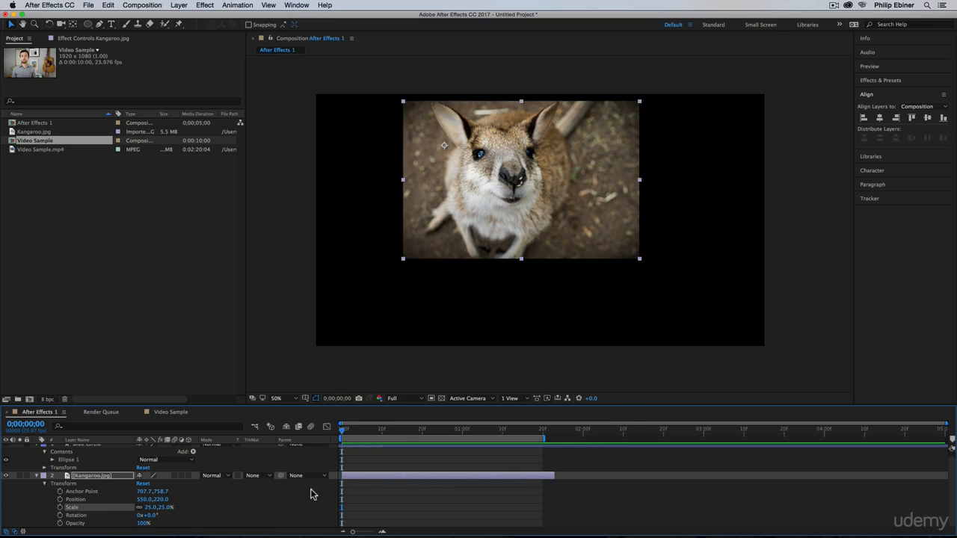
# - Unlink the Kangaroo.jpg layer's scale proportions and adjust width and height independently, mirroring the image horizontally at -50, 50%
pyautogui.click(166, 508)
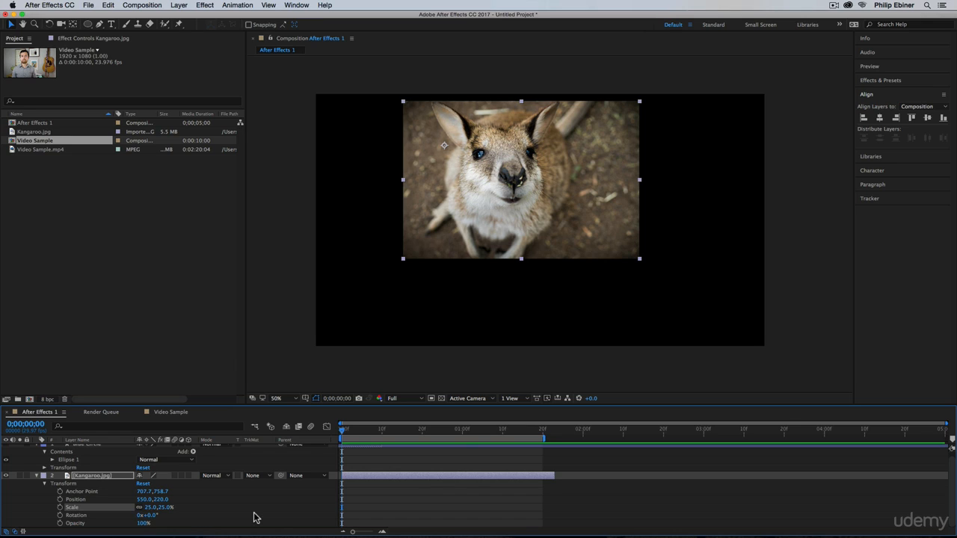
pyautogui.click(142, 508)
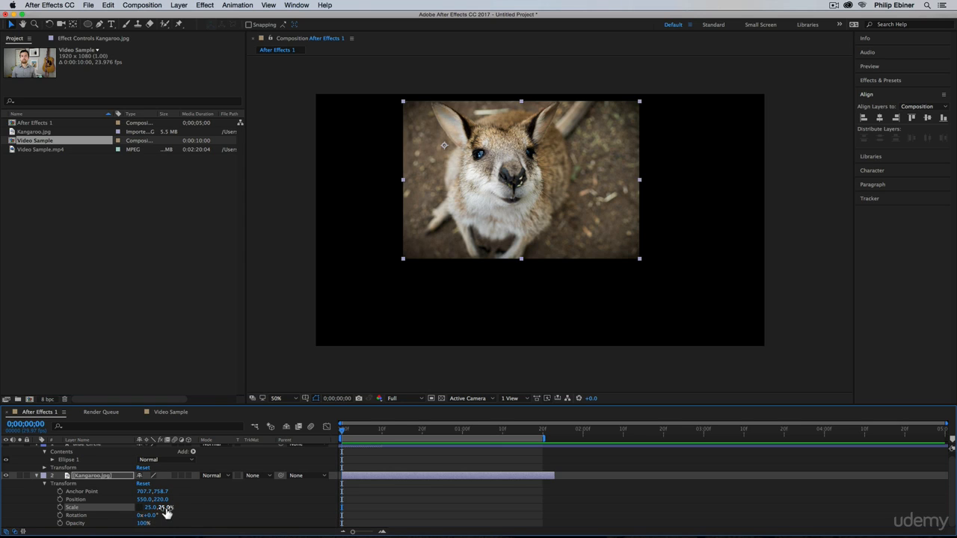
pyautogui.moveTo(167, 511); pyautogui.dragTo(196, 520)
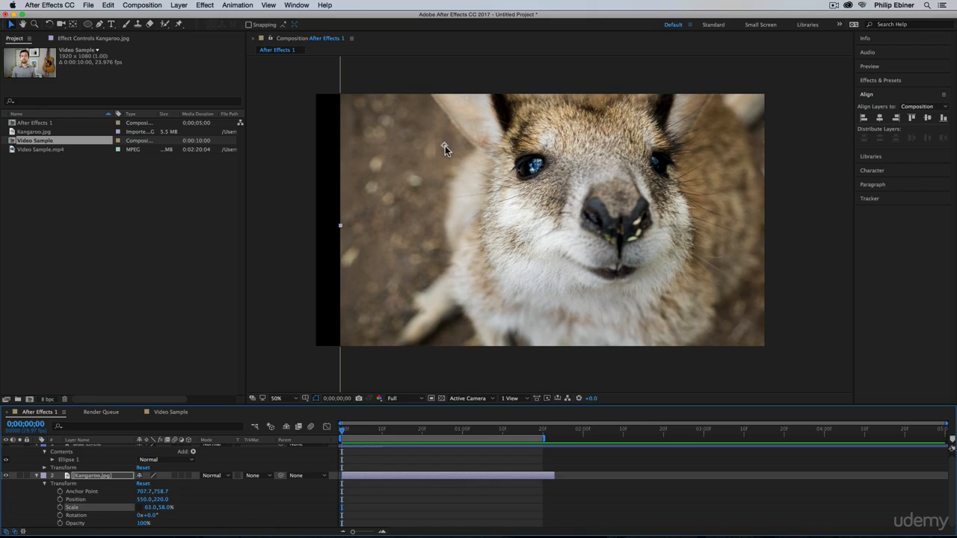
pyautogui.moveTo(147, 508); pyautogui.dragTo(114, 527)
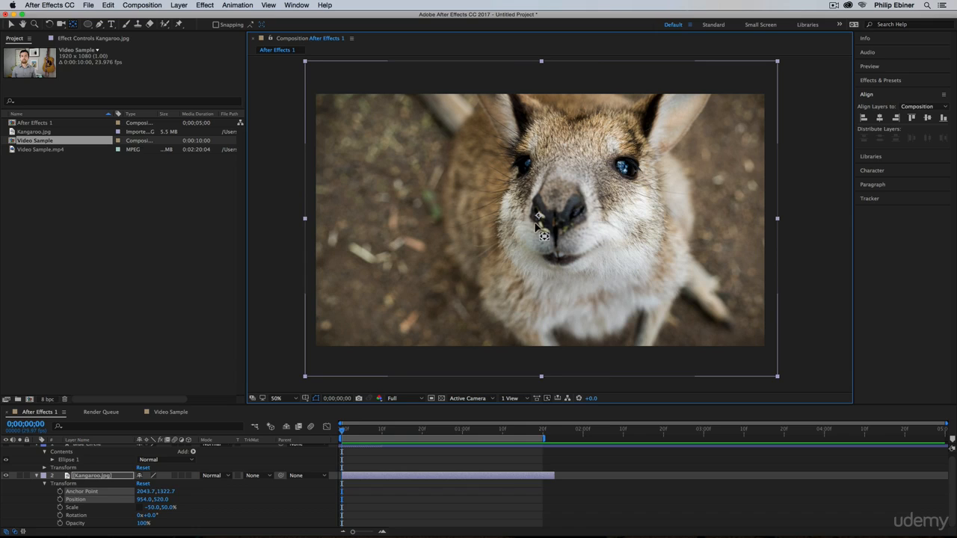
# - Snap the Kangaroo.jpg layer's anchor point to the image's center with the Pan Behind tool and set its horizontal scale to 50%
pyautogui.moveTo(544, 216)
pyautogui.mouseDown()
pyautogui.moveTo(630, 192)
pyautogui.moveTo(622, 183)
pyautogui.moveTo(477, 171)
pyautogui.moveTo(478, 192)
pyautogui.moveTo(619, 160)
pyautogui.moveTo(602, 183)
pyautogui.moveTo(622, 152)
pyautogui.moveTo(577, 194)
pyautogui.moveTo(524, 217)
pyautogui.moveTo(504, 214)
pyautogui.moveTo(481, 146)
pyautogui.moveTo(435, 155)
pyautogui.moveTo(469, 166)
pyautogui.moveTo(490, 119)
pyautogui.moveTo(421, 164)
pyautogui.moveTo(451, 229)
pyautogui.moveTo(574, 217)
pyautogui.moveTo(558, 172)
pyautogui.moveTo(552, 214)
pyautogui.moveTo(581, 220)
pyautogui.moveTo(545, 221)
pyautogui.moveTo(545, 199)
pyautogui.moveTo(561, 224)
pyautogui.moveTo(647, 222)
pyautogui.moveTo(633, 211)
pyautogui.moveTo(541, 219)
pyautogui.mouseUp()
pyautogui.moveTo(611, 226); pyautogui.dragTo(540, 218)
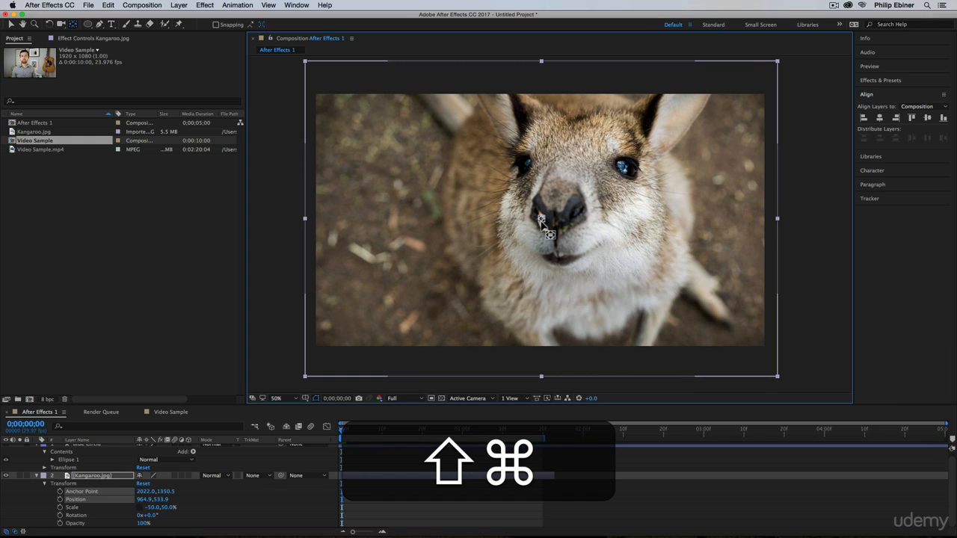
pyautogui.click(152, 508)
pyautogui.write('50')
pyautogui.press('Return')
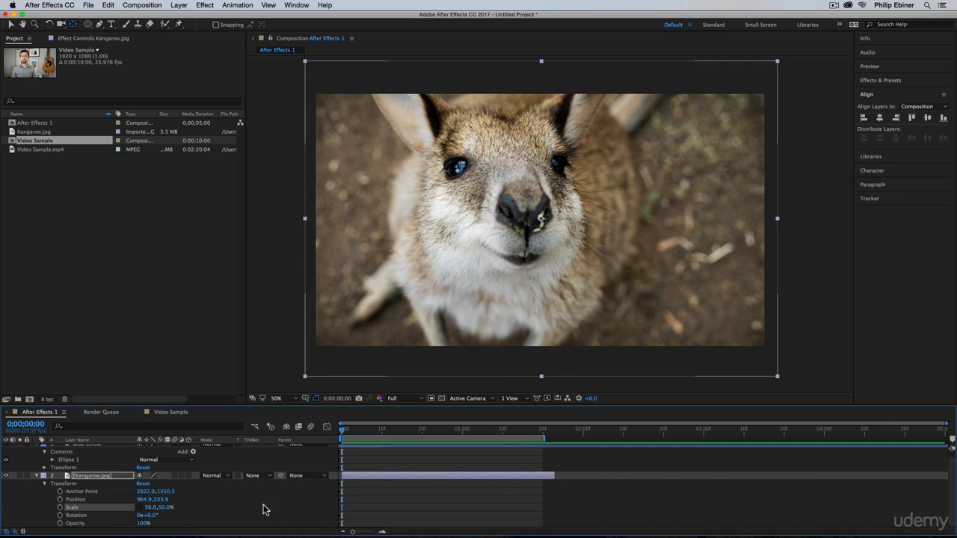
# - Try rotating the Kangaroo.jpg layer with its Rotation property and with the Rotation tool, undoing each rotation
pyautogui.moveTo(147, 515); pyautogui.dragTo(154, 516)
pyautogui.press('super+z')
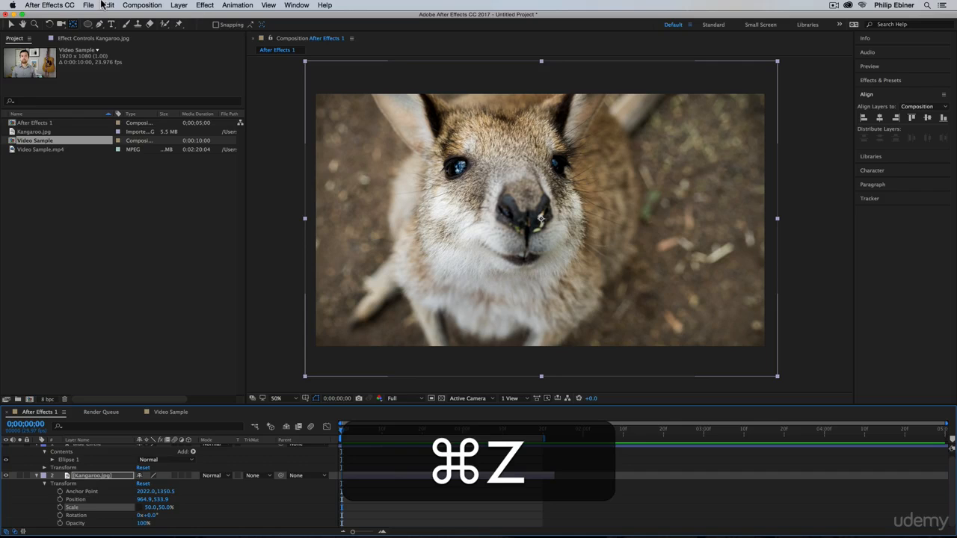
pyautogui.click(48, 24)
pyautogui.moveTo(677, 224)
pyautogui.mouseDown()
pyautogui.moveTo(688, 132)
pyautogui.moveTo(686, 231)
pyautogui.mouseUp()
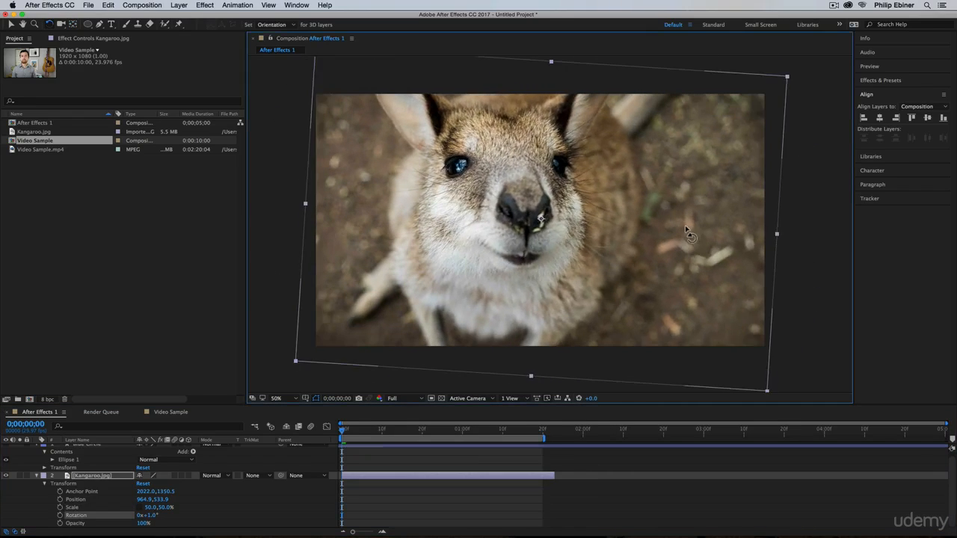
pyautogui.press('super+z')
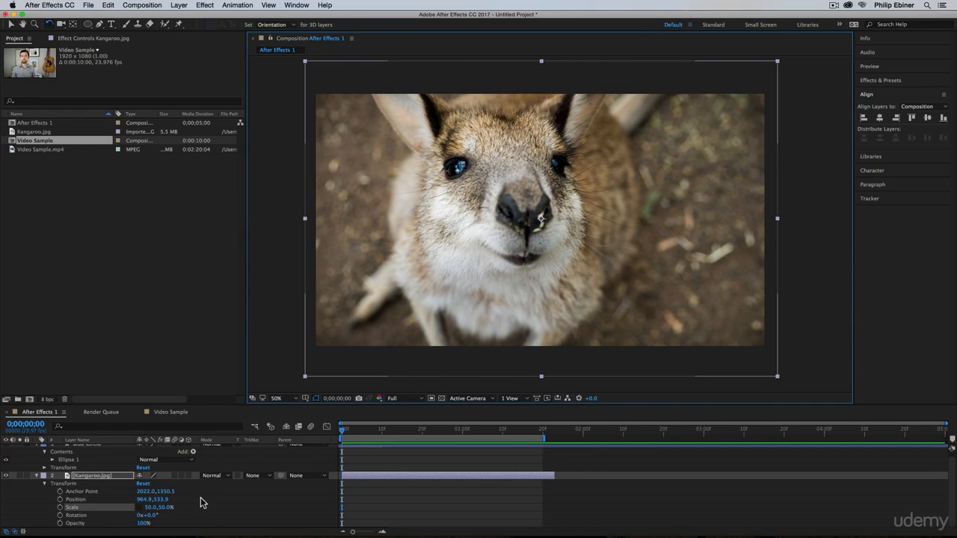
# - Set the Kangaroo.jpg layer's opacity to 50% and show the composition's transparency grid
pyautogui.moveTo(146, 526)
pyautogui.mouseDown()
pyautogui.moveTo(93, 524)
pyautogui.moveTo(164, 532)
pyautogui.mouseUp()
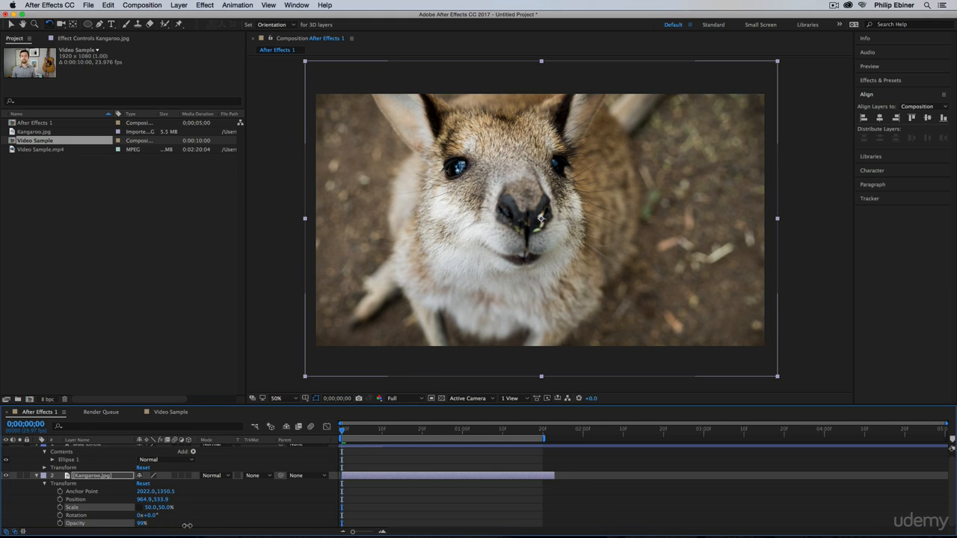
pyautogui.moveTo(187, 526); pyautogui.dragTo(165, 526)
pyautogui.click(144, 523)
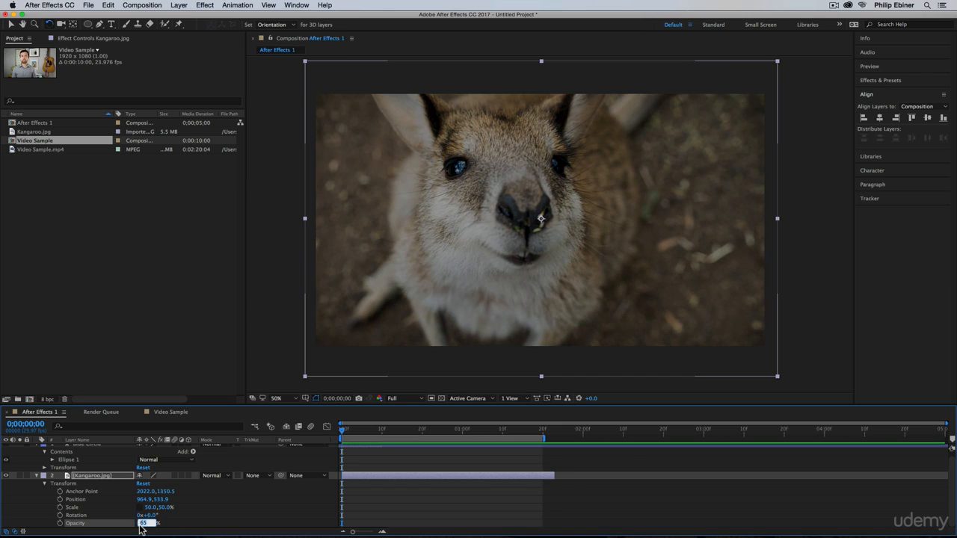
pyautogui.write('50')
pyautogui.press('Return')
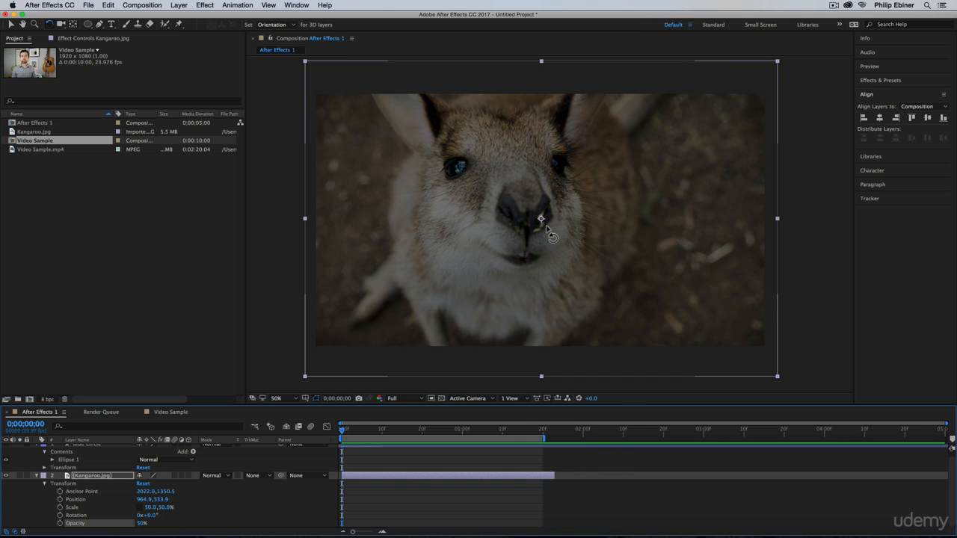
pyautogui.click(442, 398)
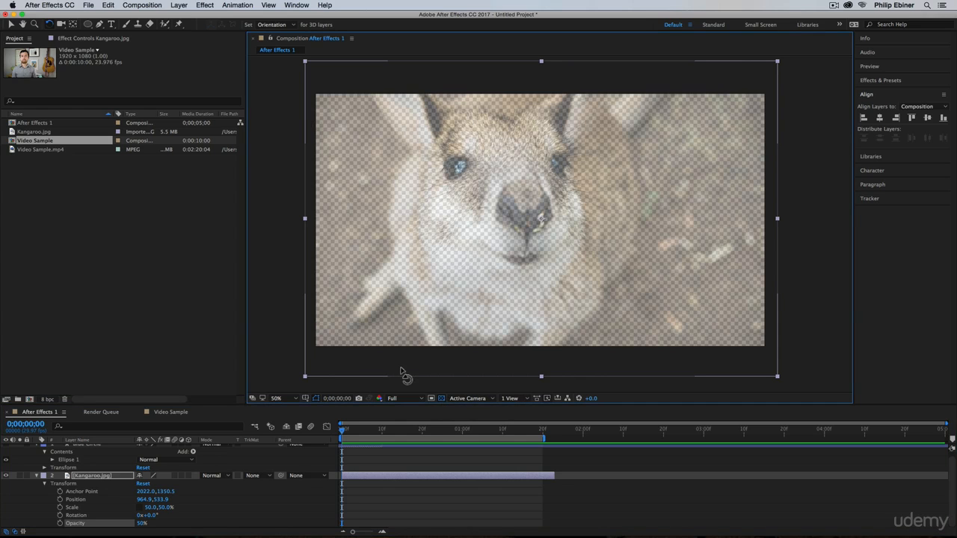
# - Move the Kangaroo.jpg layer above Blue Circle in the layer order and make Blue Circle visible
pyautogui.scroll(1, 80, 486)
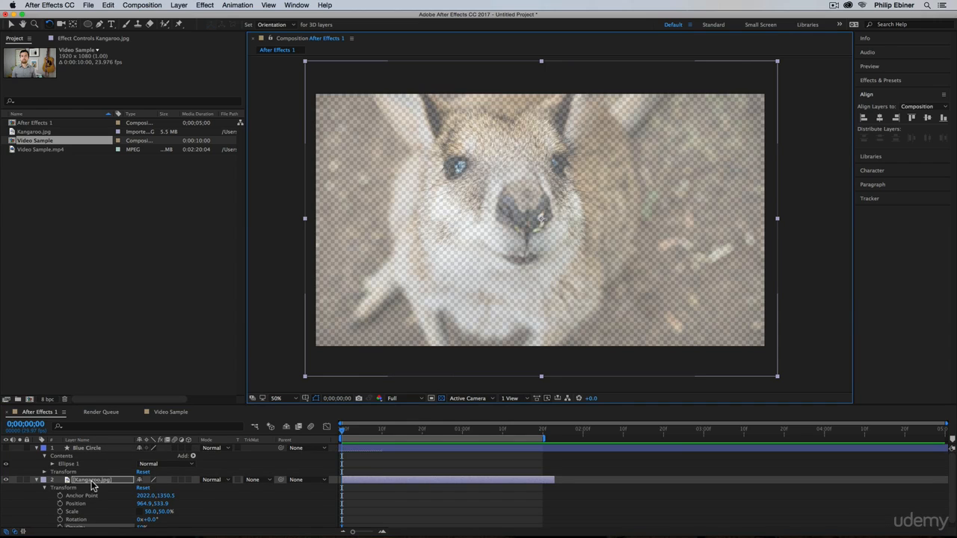
pyautogui.moveTo(91, 481); pyautogui.dragTo(99, 450)
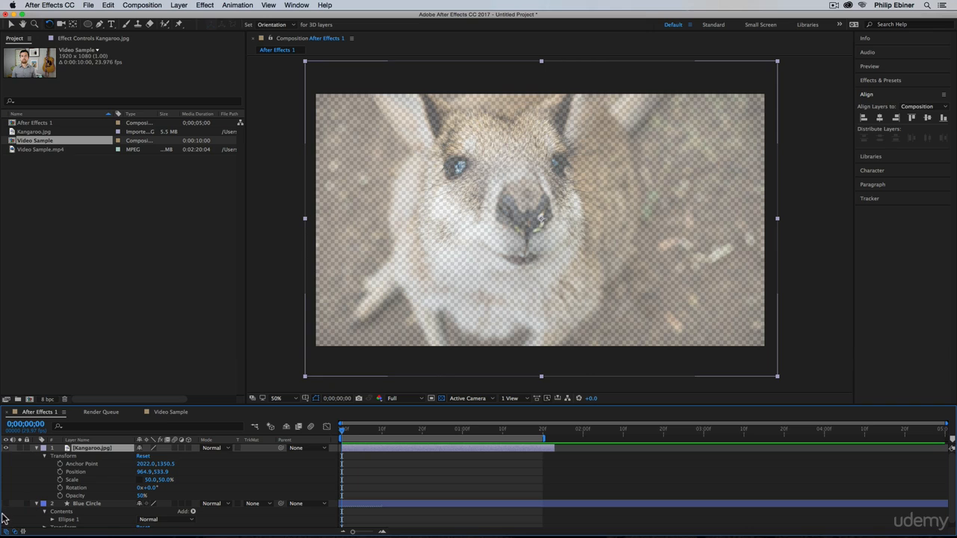
pyautogui.scroll(-1, 6, 514)
pyautogui.click(6, 499)
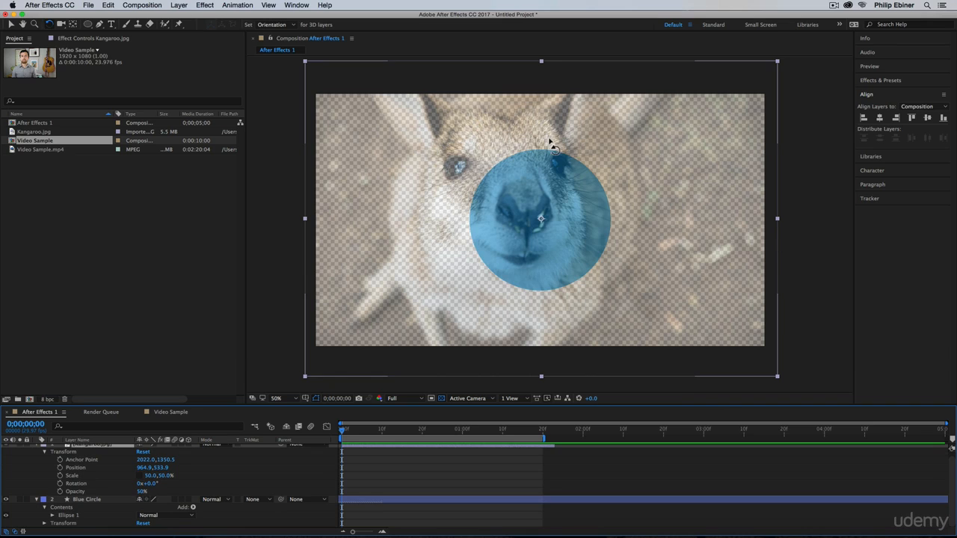
pyautogui.scroll(1, 292, 486)
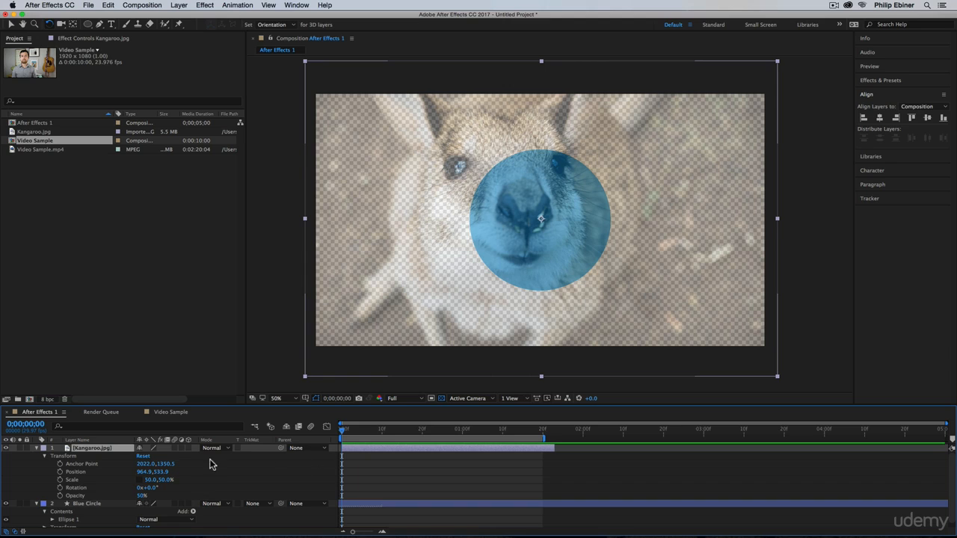
# - Hide the transparency grid and restore the Kangaroo.jpg layer's opacity to 100%
pyautogui.click(442, 398)
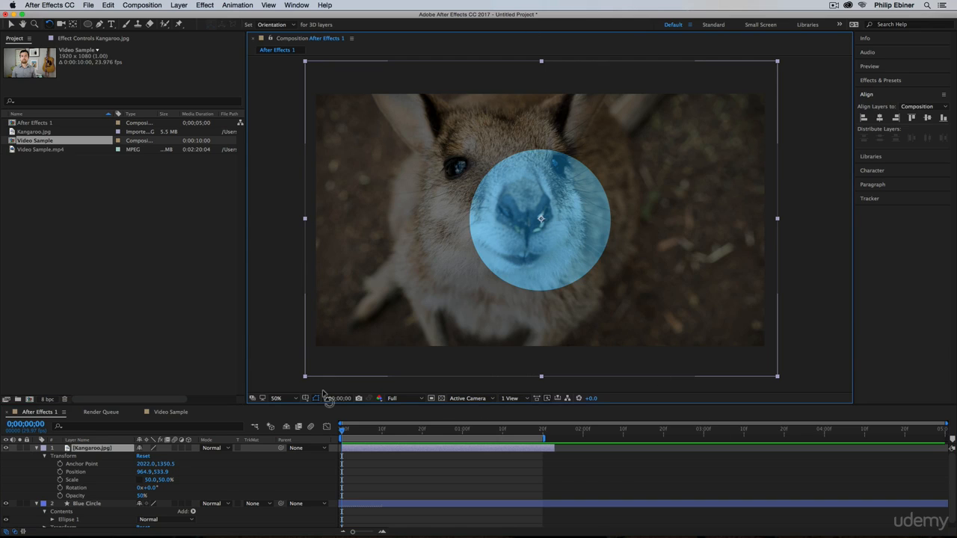
pyautogui.moveTo(142, 496); pyautogui.dragTo(241, 492)
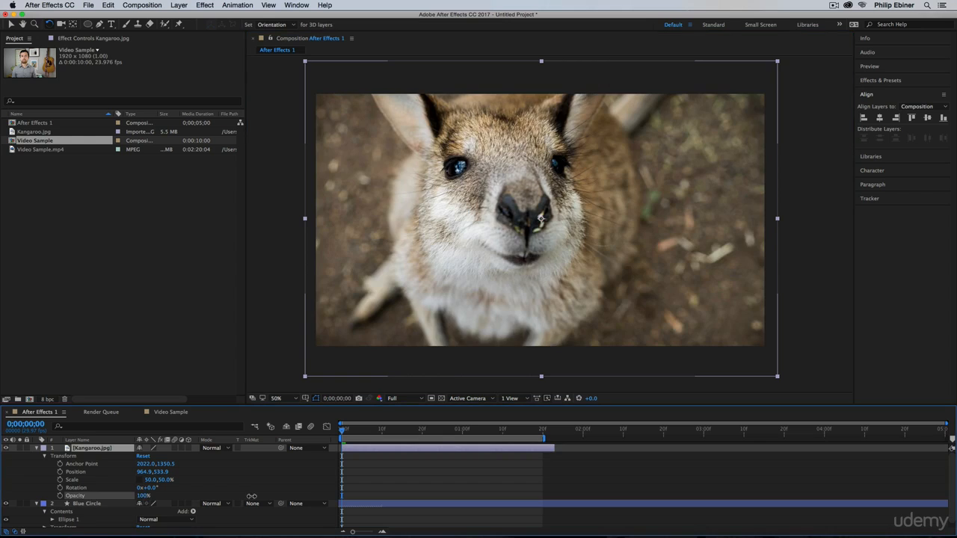
# - Deselect all layers and reveal only the Anchor Point property for both Kangaroo.jpg and Blue Circle
pyautogui.click(363, 471)
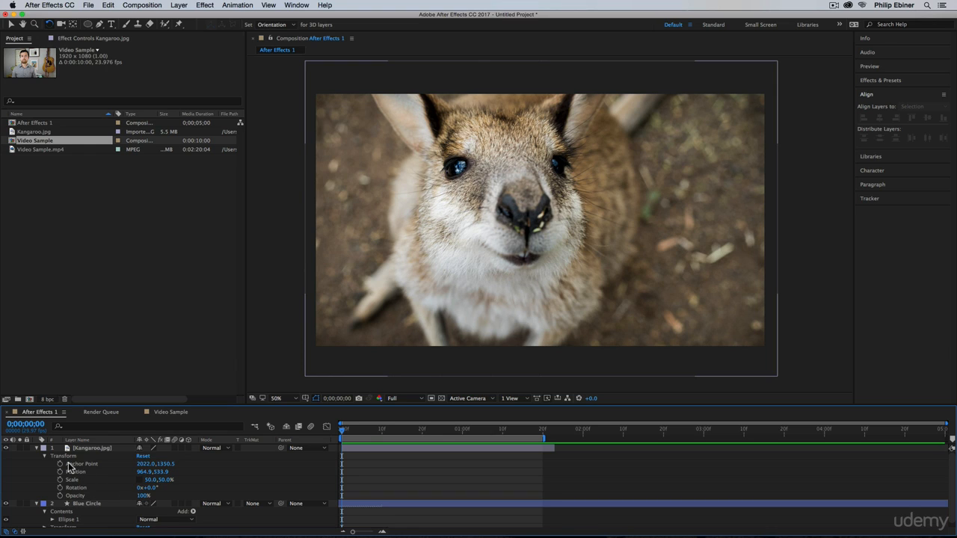
pyautogui.press('a')
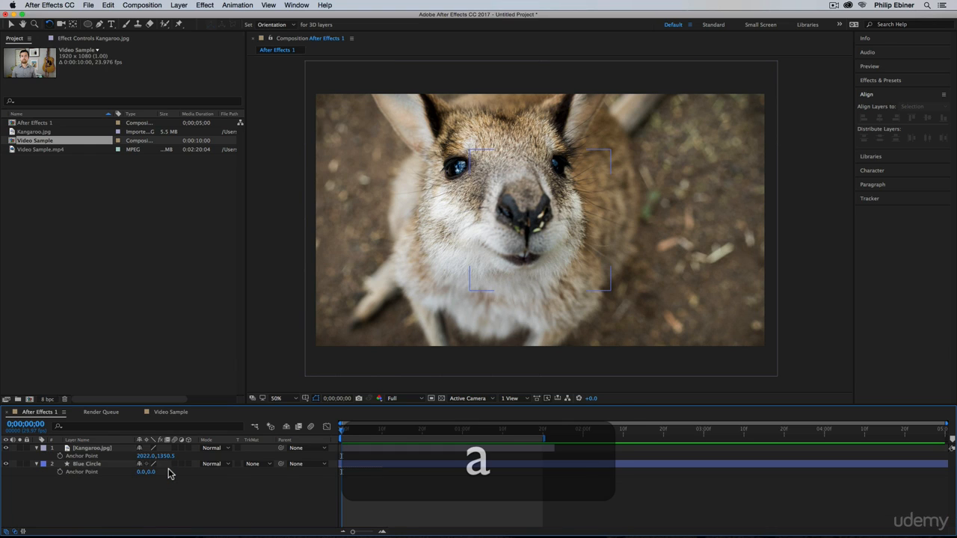
# - Reveal only the Position, Scale, Rotation and Opacity properties of both layers, one property after another
pyautogui.press('p')
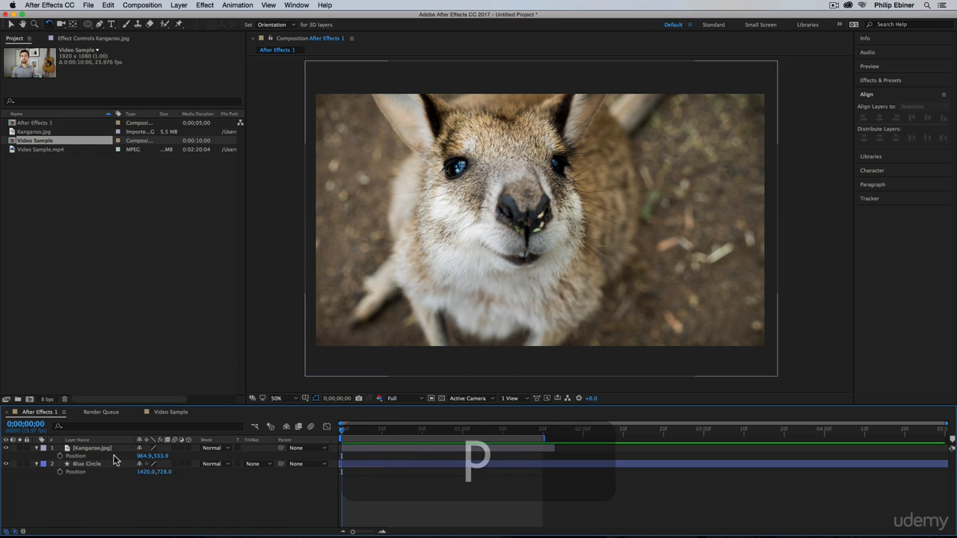
pyautogui.press('s')
pyautogui.press('r')
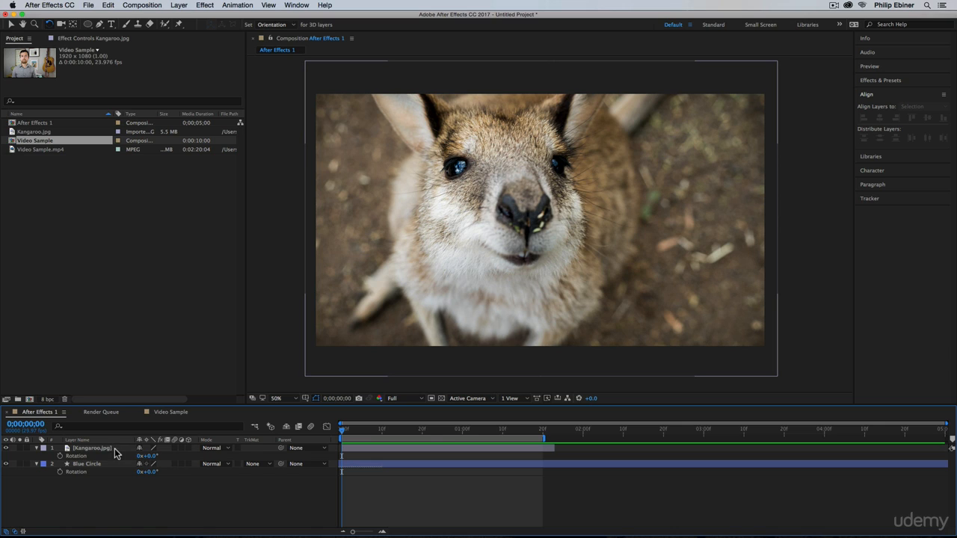
pyautogui.press('t')
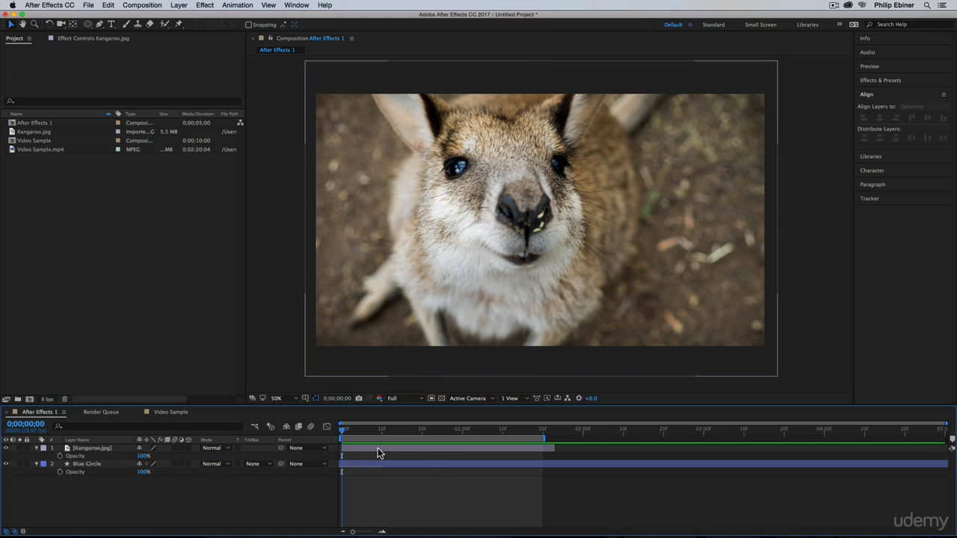
# - Select only the Kangaroo.jpg layer and reveal its Scale property alone
pyautogui.click(378, 448)
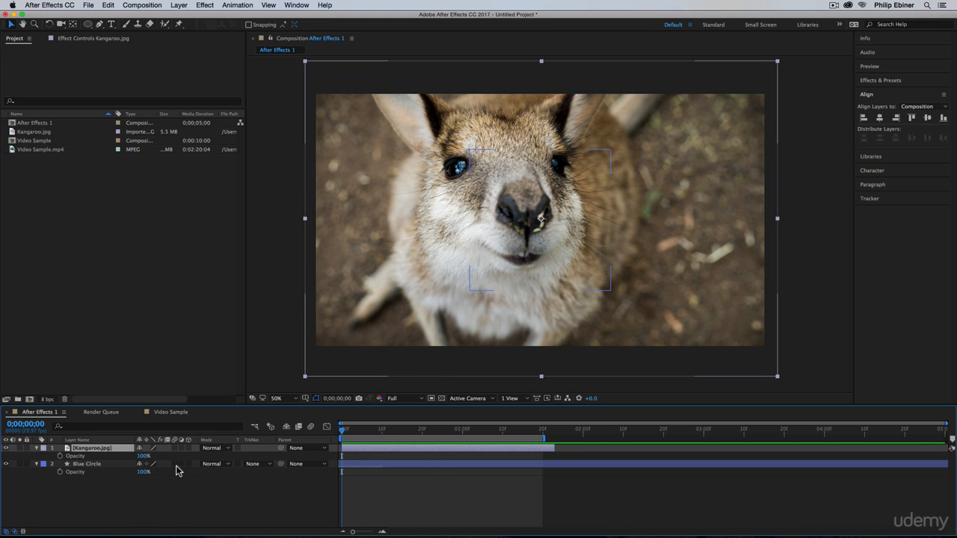
pyautogui.press('t')
pyautogui.press('s')
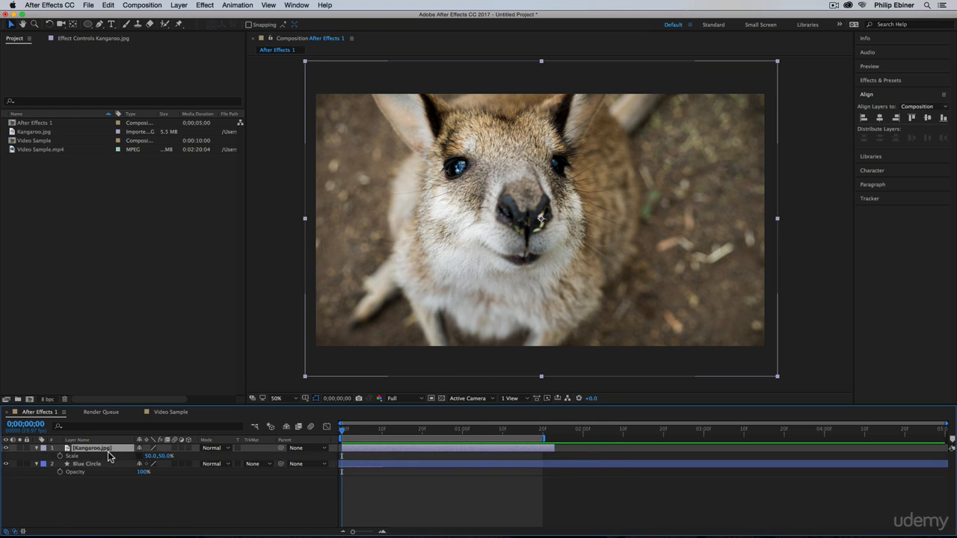
# - Expand and collapse the full transform properties of Kangaroo.jpg, and show and hide its Scale property alone
pyautogui.click(35, 449)
pyautogui.click(35, 449)
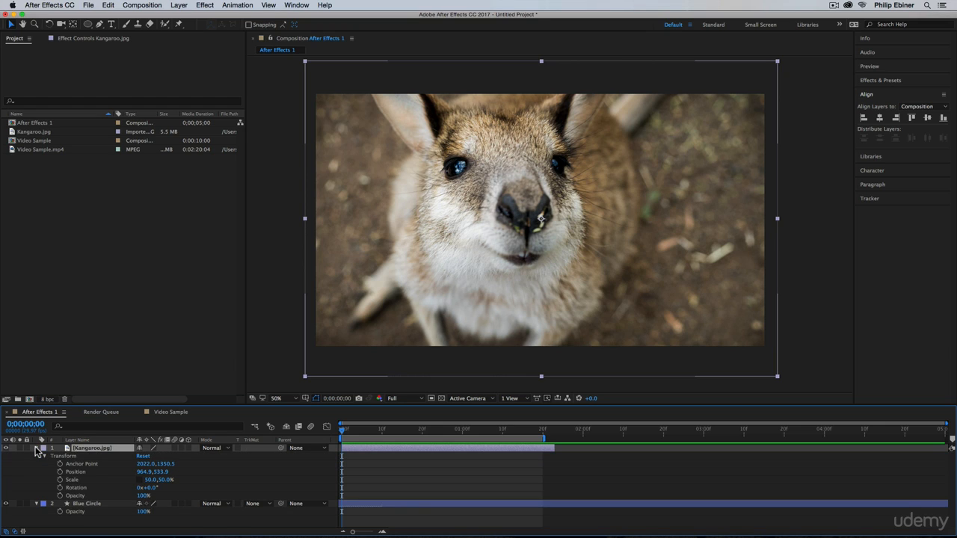
pyautogui.click(35, 449)
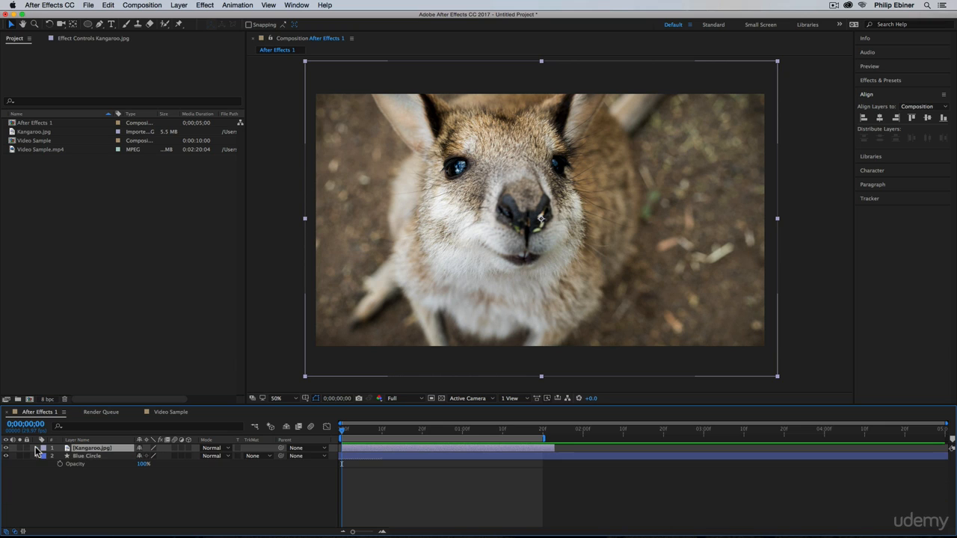
pyautogui.click(35, 449)
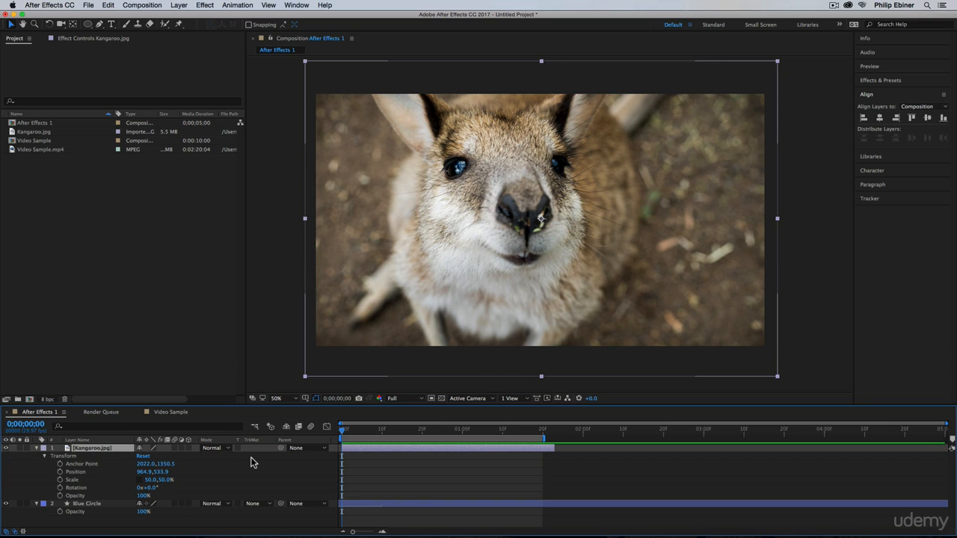
pyautogui.press('s')
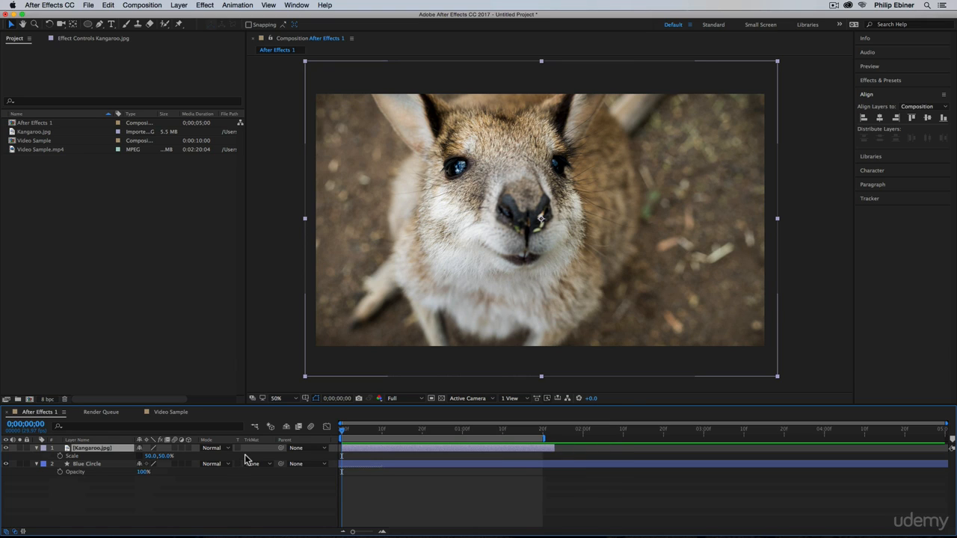
pyautogui.press('s')
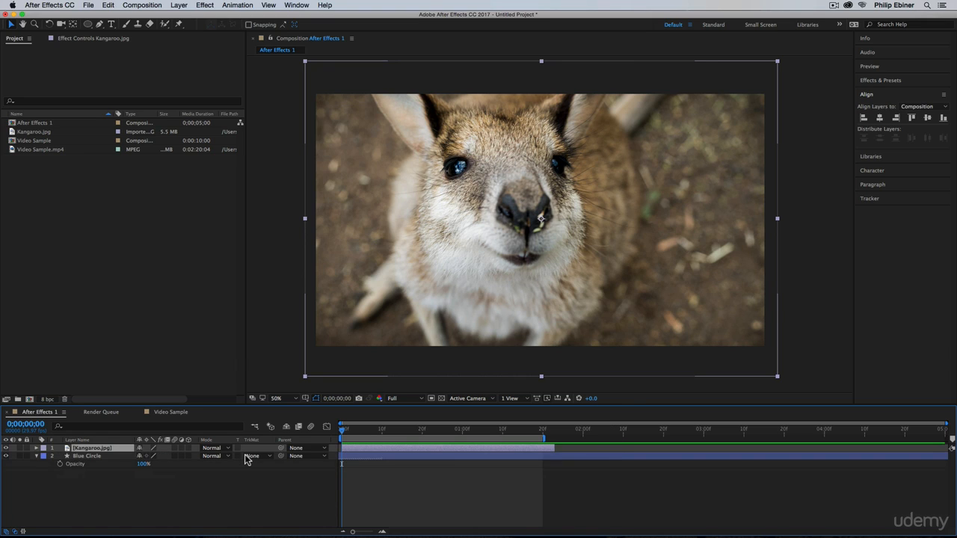
# - Select both Kangaroo.jpg and Blue Circle and reveal their Opacity, Anchor Point and Scale properties in turn, ending on Scale
pyautogui.press('t')
pyautogui.keyDown('shift'); pyautogui.click(87, 457); pyautogui.keyUp('shift')
pyautogui.click(105, 496)
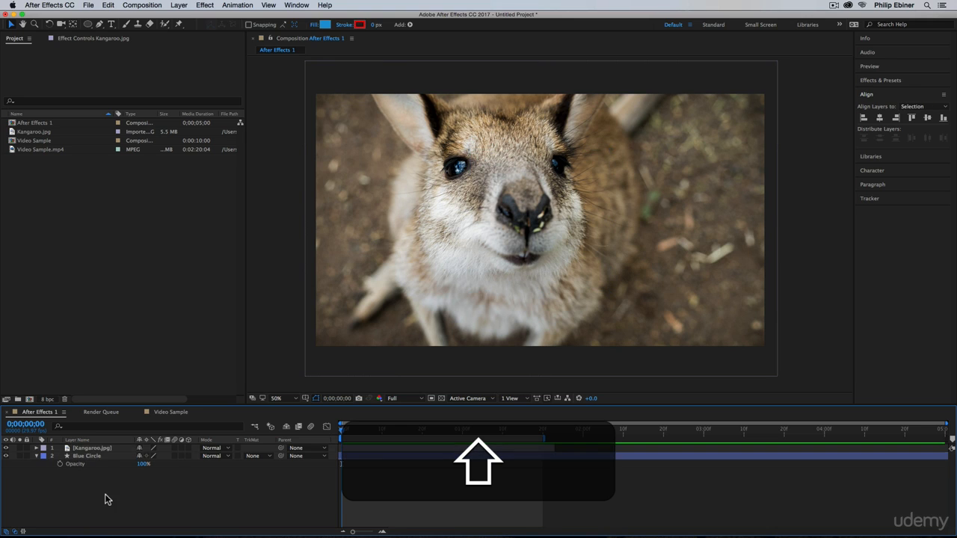
pyautogui.click(112, 456)
pyautogui.keyDown('super'); pyautogui.click(112, 449); pyautogui.keyUp('super')
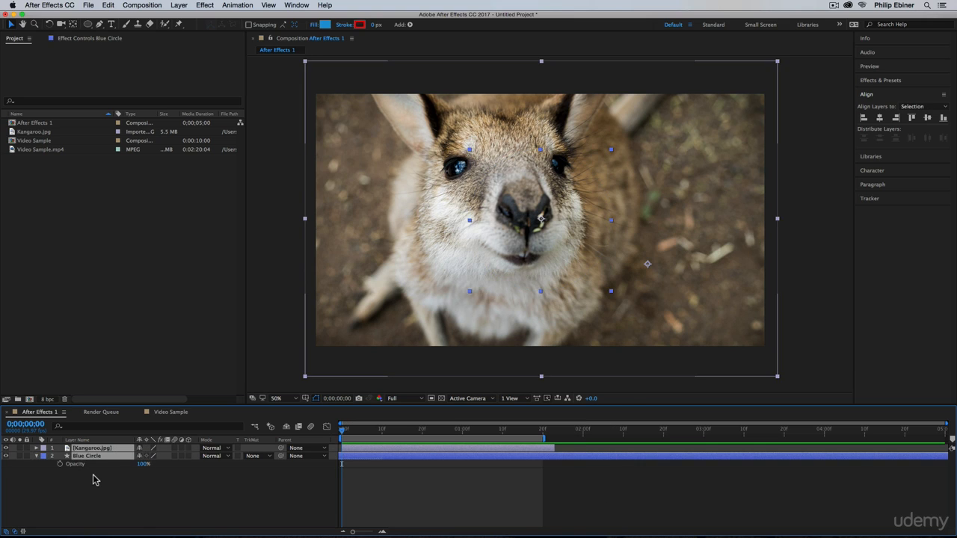
pyautogui.press('s')
pyautogui.press('t')
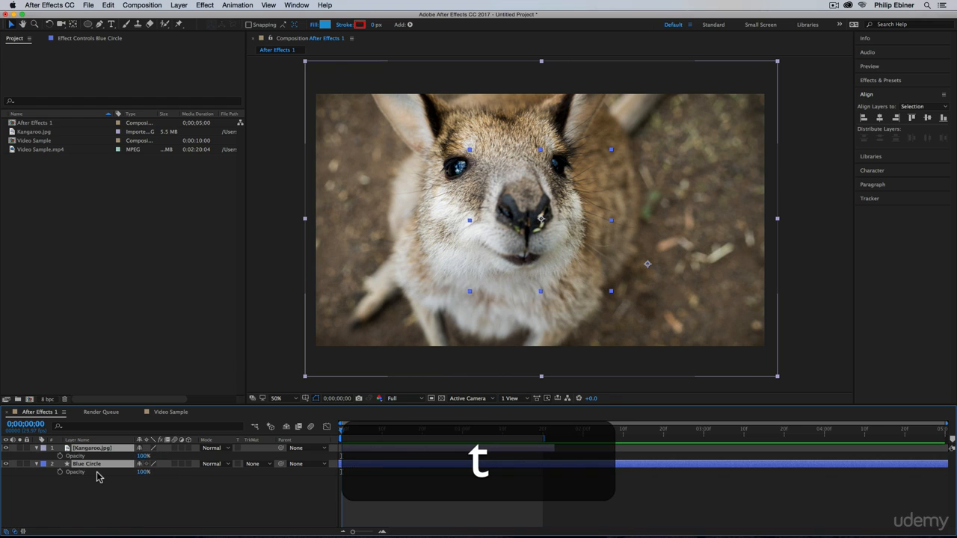
pyautogui.press('s')
pyautogui.press('t')
pyautogui.press('a')
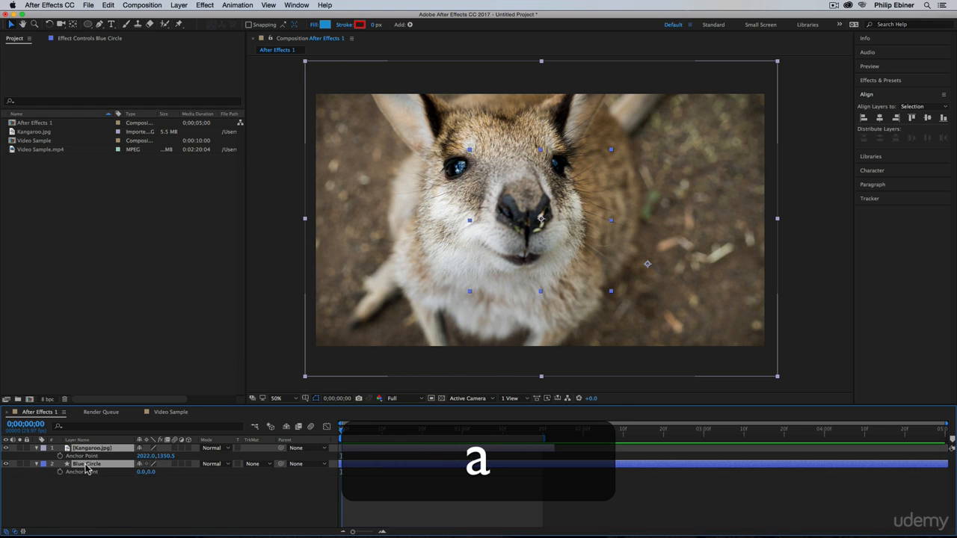
pyautogui.press('s')
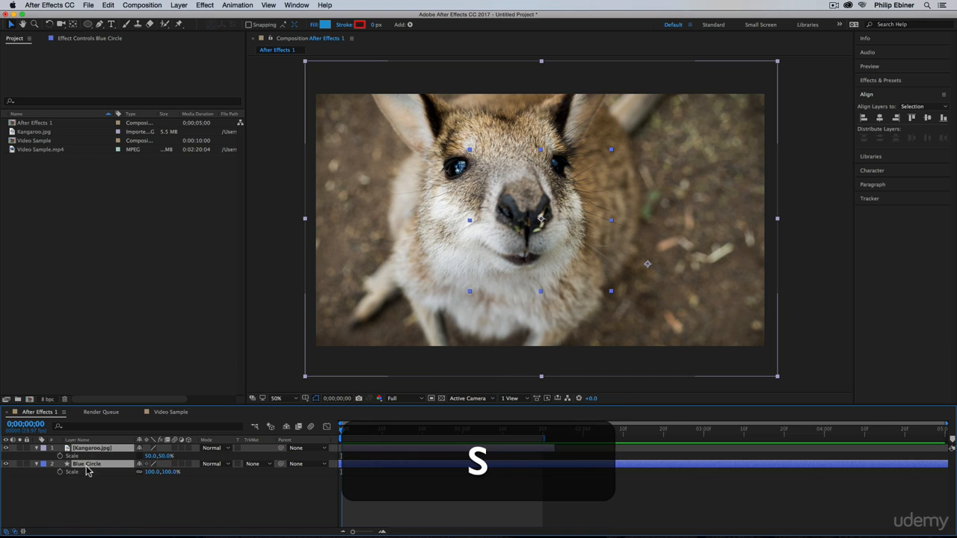
# - Deselect the layers, expand Kangaroo.jpg with its Transform group collapsed, and expand all property groups of Blue Circle
pyautogui.click(155, 490)
pyautogui.click(38, 449)
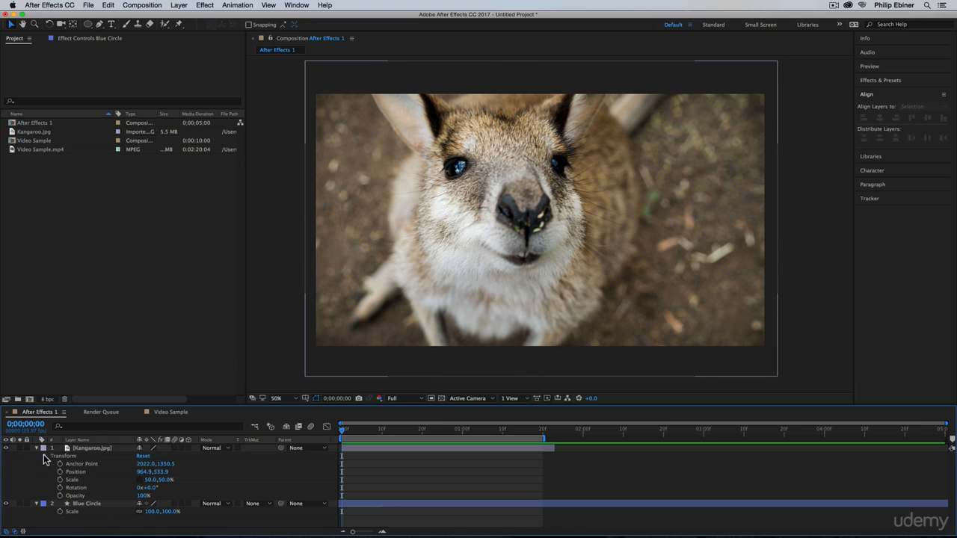
pyautogui.click(43, 455)
pyautogui.click(34, 468)
pyautogui.click(33, 467)
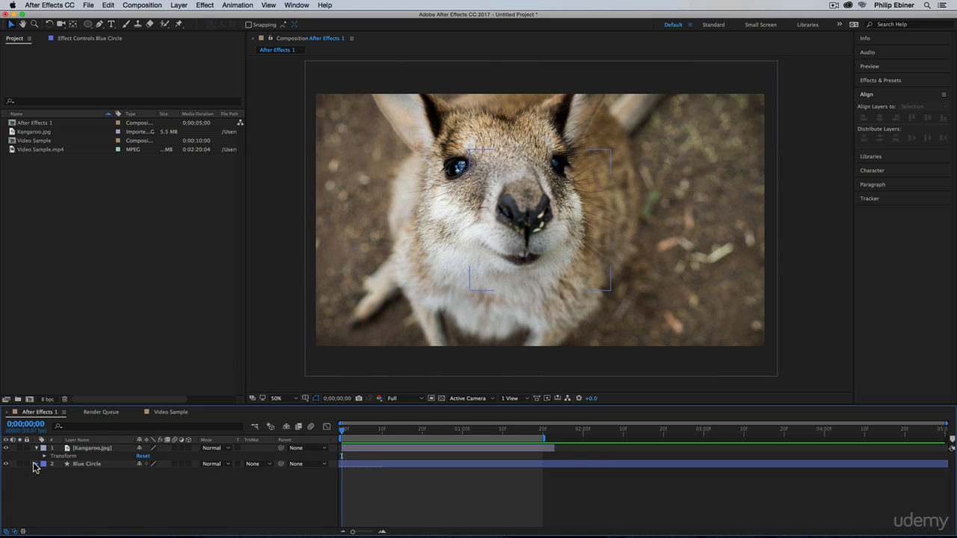
pyautogui.click(34, 468)
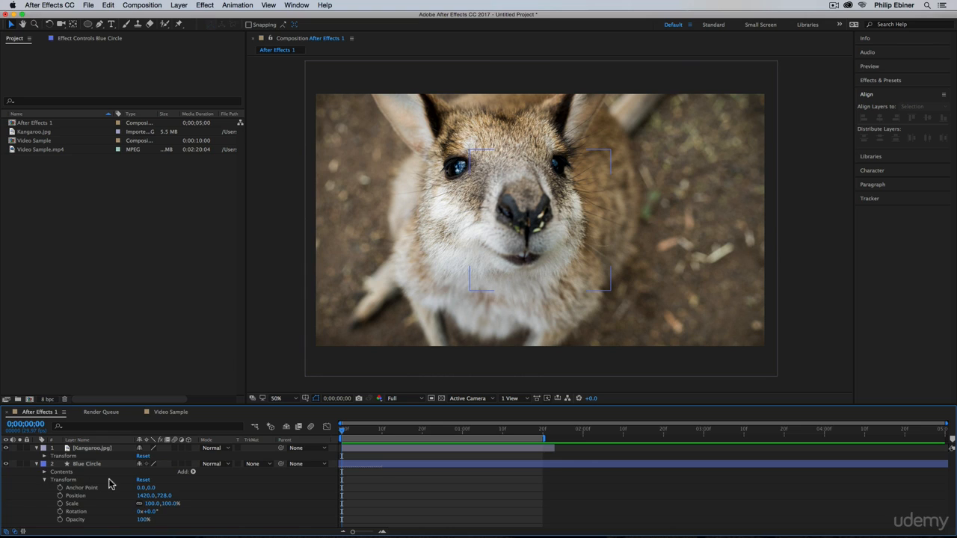
# - Collapse Blue Circle's Transform group, expand its Contents and select Ellipse 1
pyautogui.click(45, 480)
pyautogui.click(44, 472)
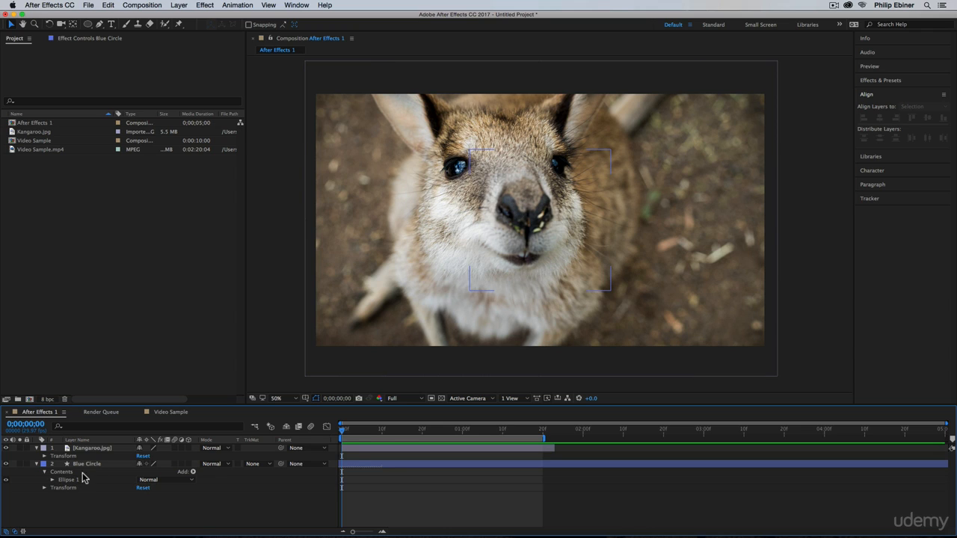
pyautogui.click(53, 484)
pyautogui.click(52, 484)
pyautogui.click(67, 480)
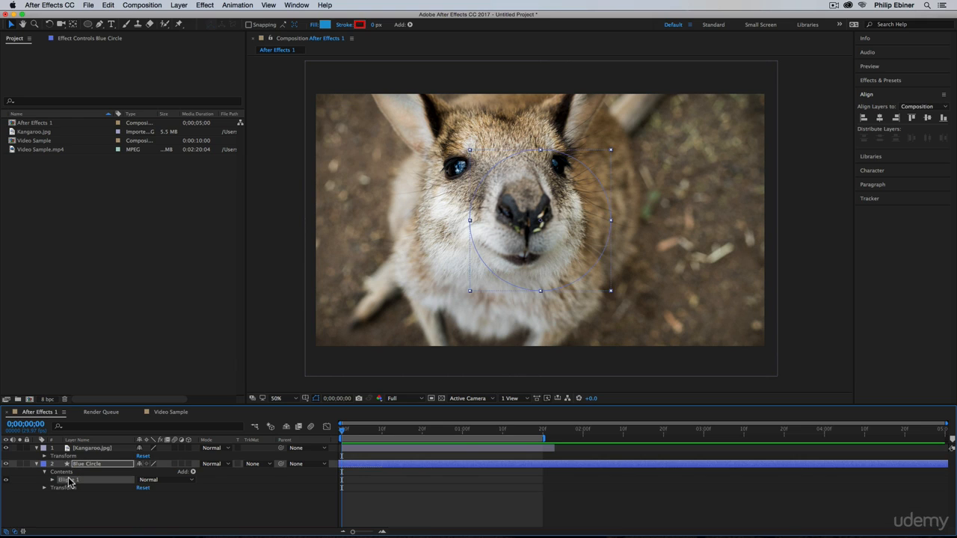
# - Hide the Kangaroo.jpg layer and draw a second, smaller circle up and to the left of the existing one within the Blue Circle layer
pyautogui.click(6, 448)
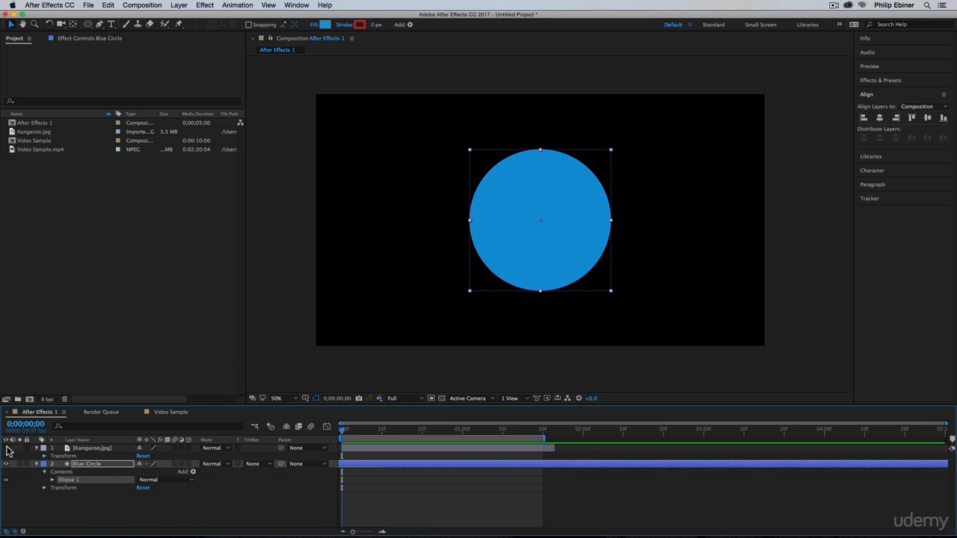
pyautogui.click(95, 504)
pyautogui.click(59, 481)
pyautogui.click(89, 23)
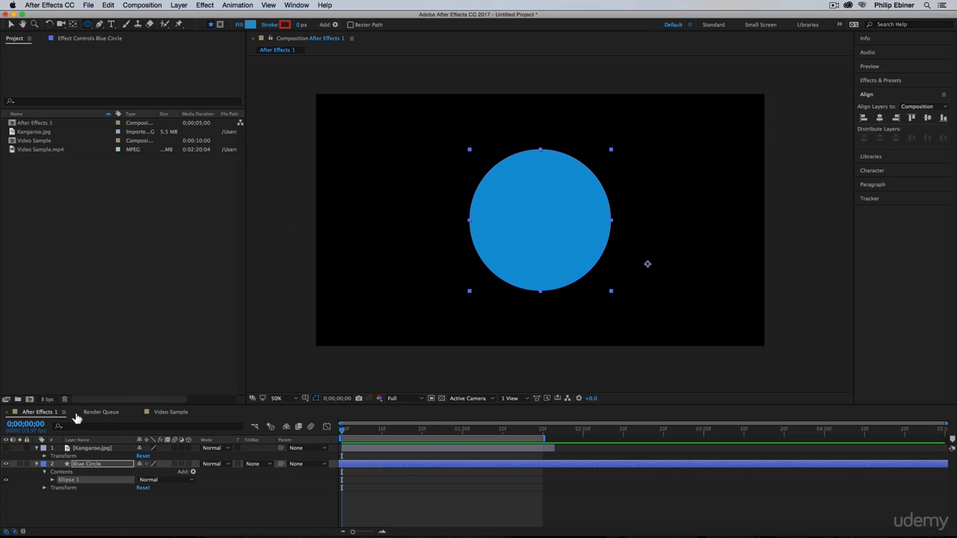
pyautogui.moveTo(373, 135); pyautogui.dragTo(466, 232)
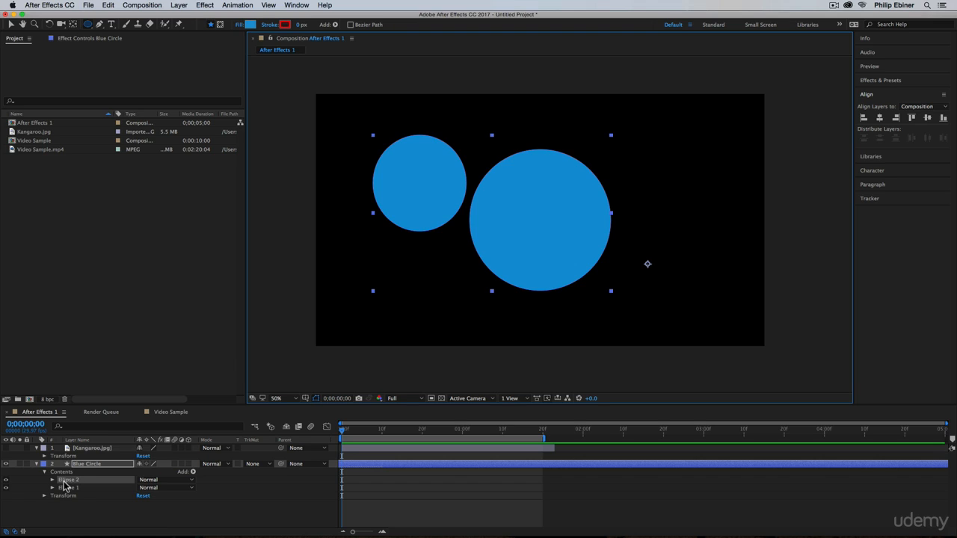
# - Toggle the Blue Circle layer's visibility off and on, and expand Ellipse 1 with its own Transform group
pyautogui.click(6, 464)
pyautogui.click(6, 464)
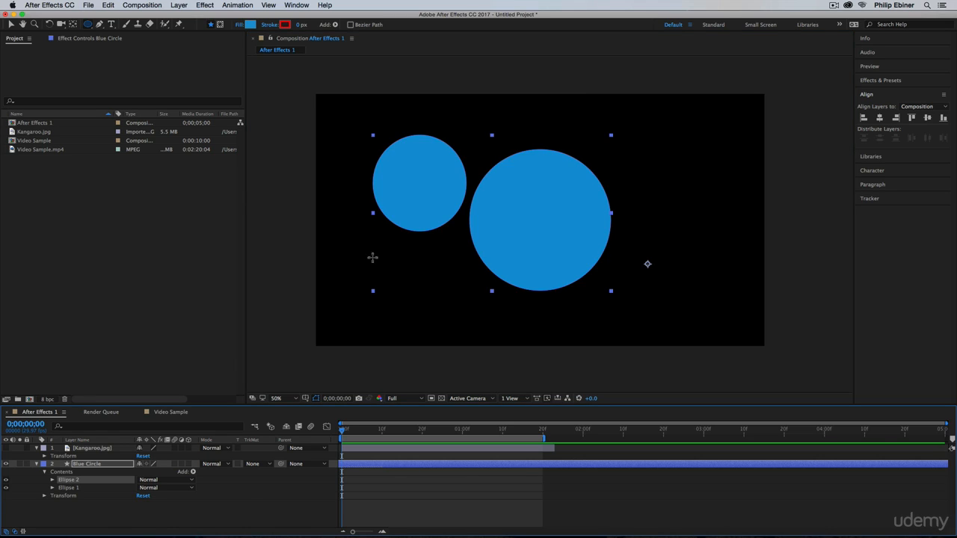
pyautogui.click(52, 488)
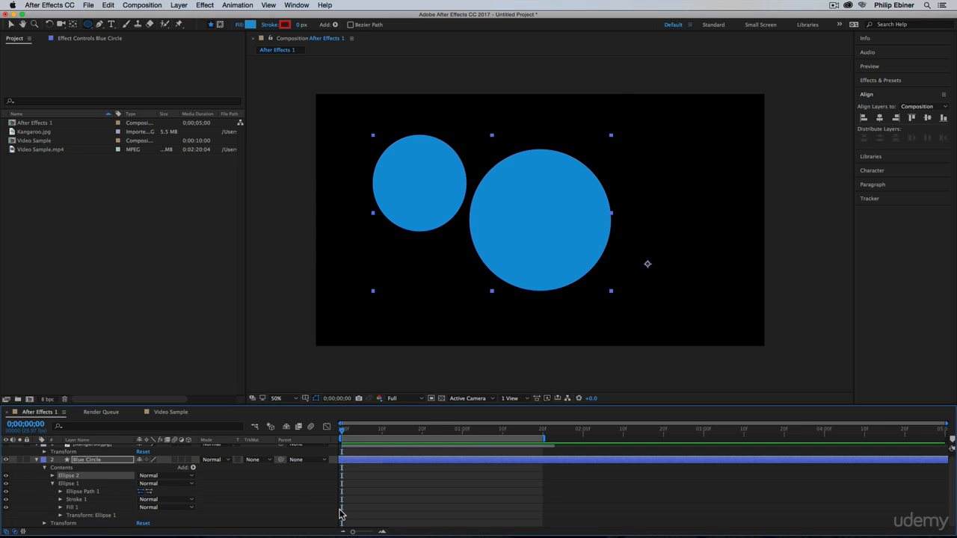
pyautogui.click(61, 516)
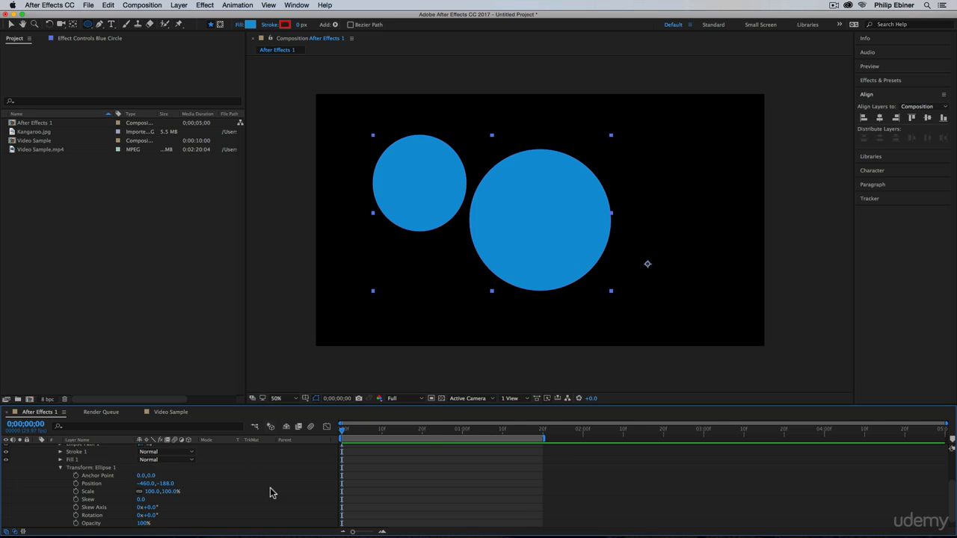
pyautogui.scroll(-1, 278, 494)
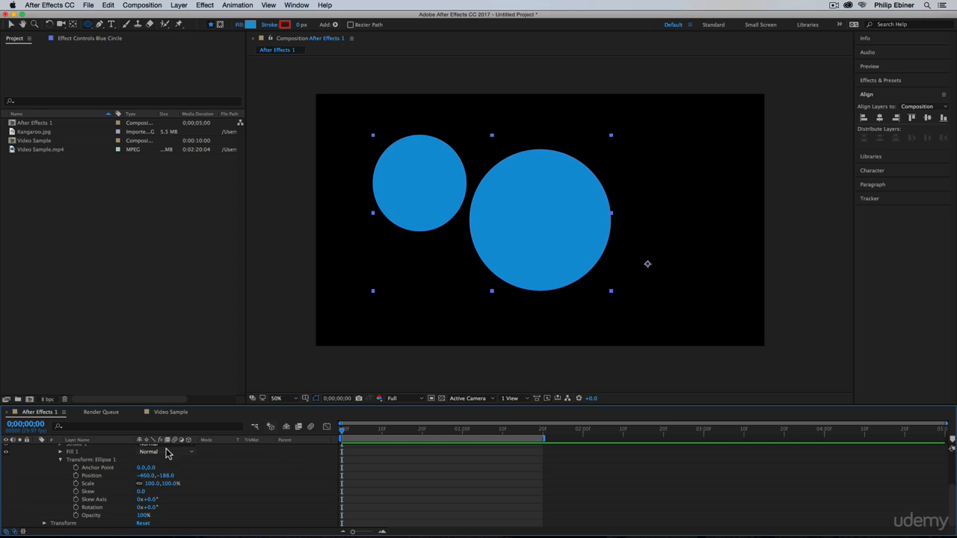
# - Try adjusting Ellipse 1's skew and skew axis, and undo the adjustments
pyautogui.moveTo(140, 492); pyautogui.dragTo(167, 508)
pyautogui.press('super+z')
pyautogui.press('super+z')
pyautogui.press('super+z')
pyautogui.press('super+z')
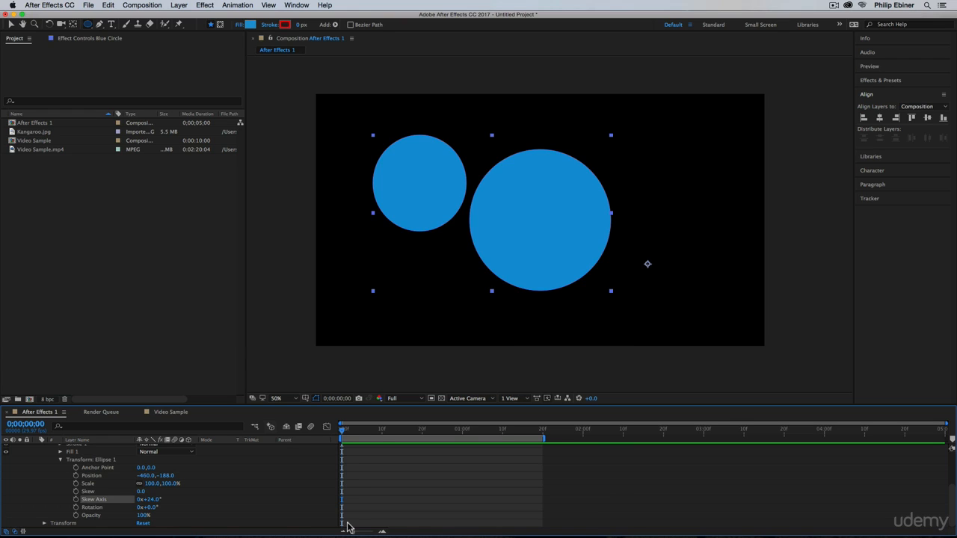
# - Expand the Kangaroo.jpg layer's Transform group for comparison and collapse it again
pyautogui.scroll(5, 222, 491)
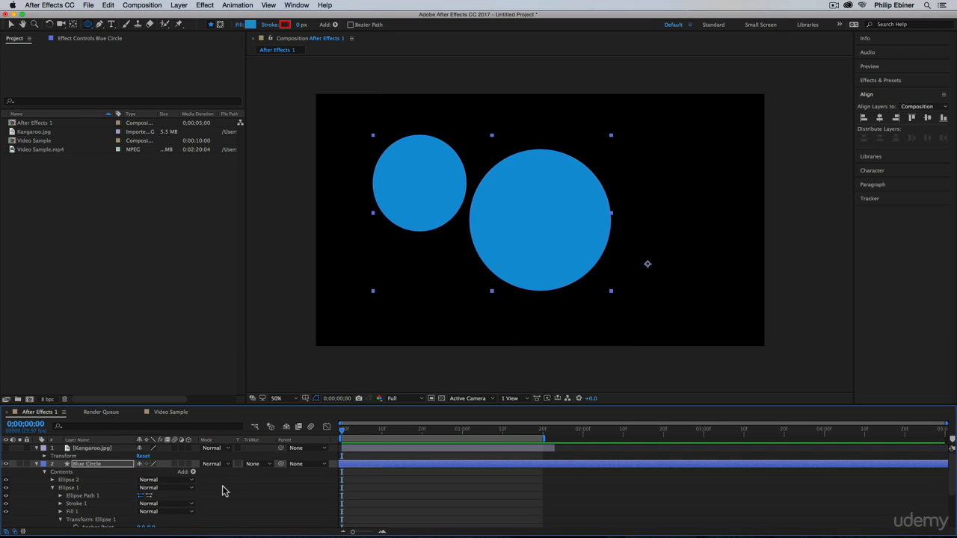
pyautogui.click(44, 456)
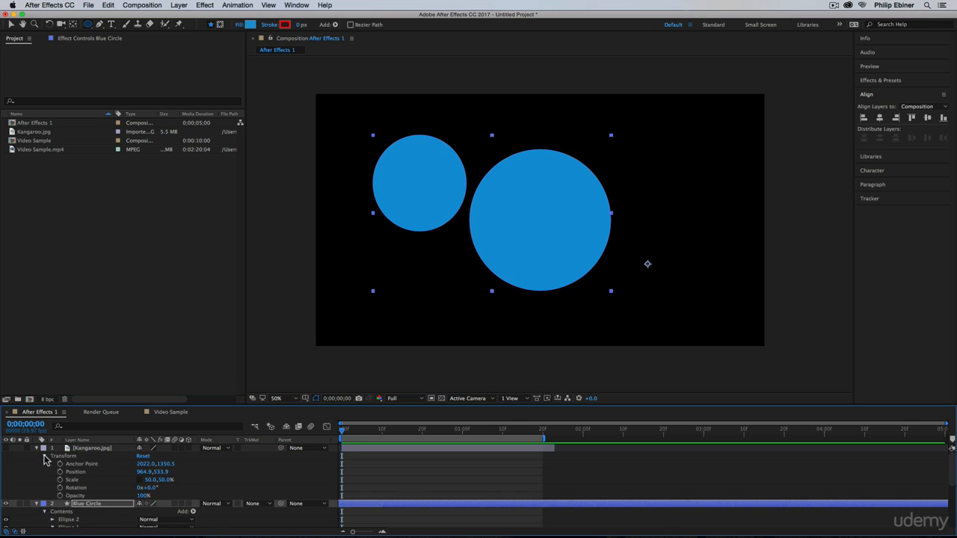
pyautogui.click(44, 457)
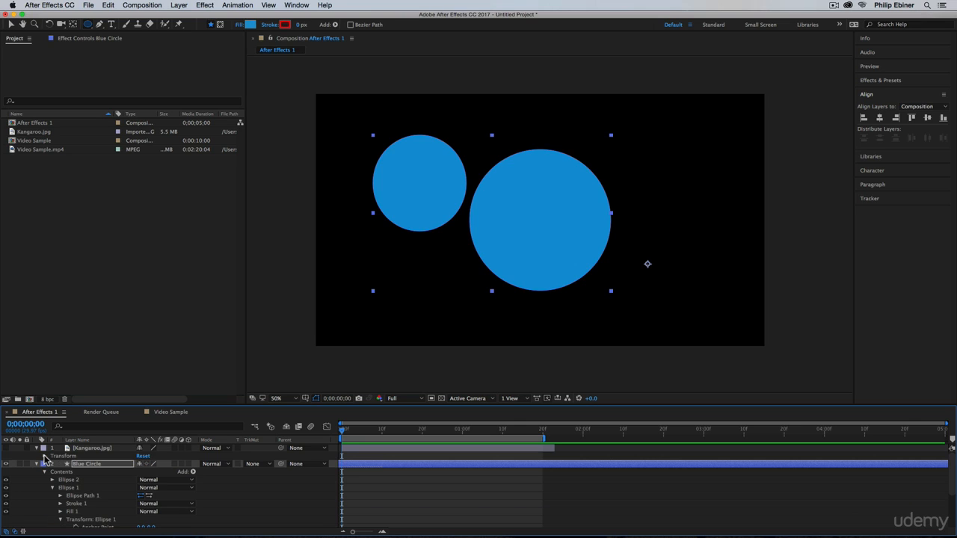
# - Delete the Blue Circle layer and undo the deletion
pyautogui.click(95, 465)
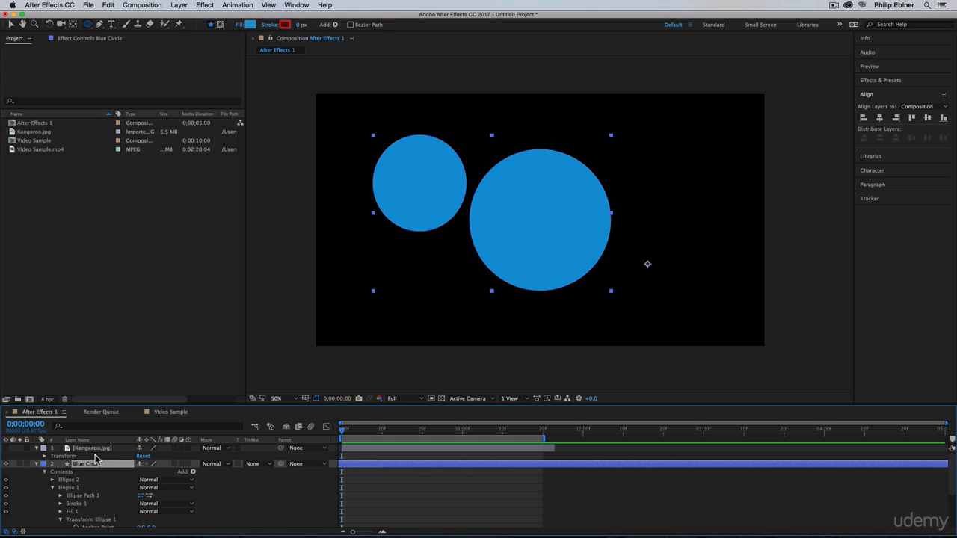
pyautogui.press('BackSpace')
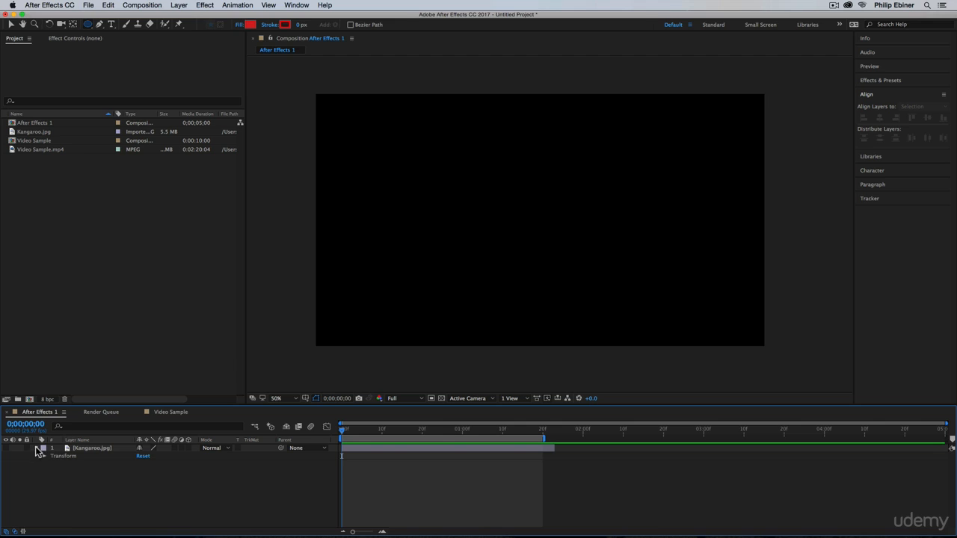
pyautogui.press('super+z')
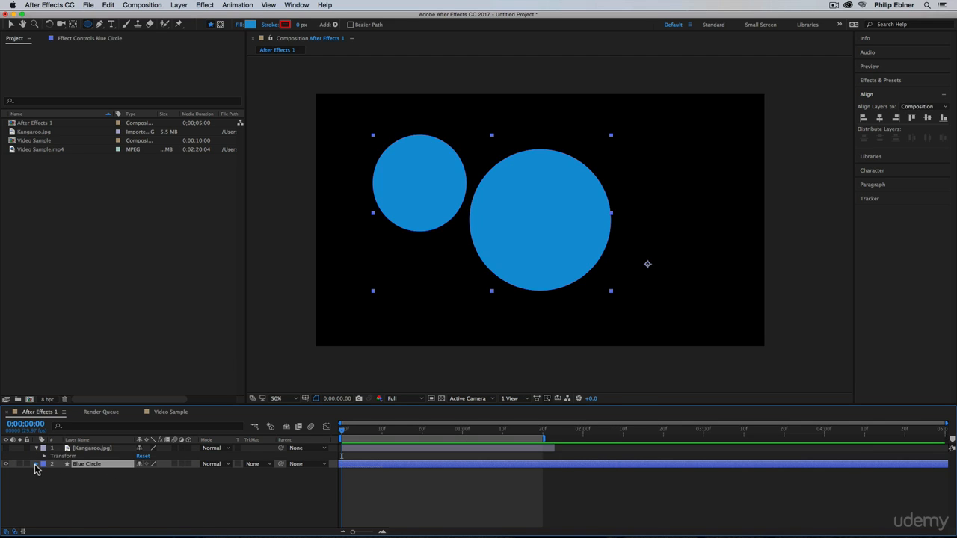
# - Expand the Blue Circle layer and its Contents to list Ellipse 1 and Ellipse 2
pyautogui.click(35, 464)
pyautogui.click(44, 472)
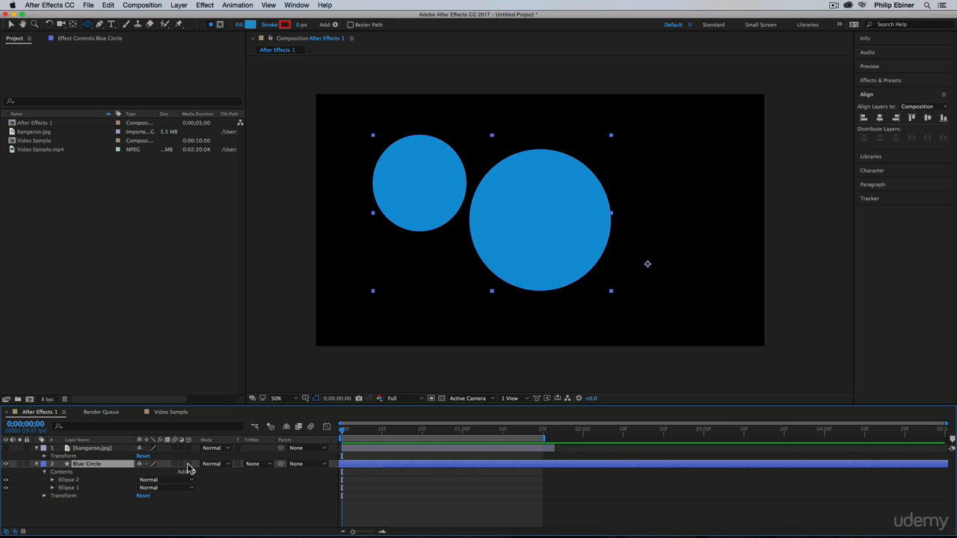
# - Delete Ellipse 2 from the Blue Circle layer's contents, and delete the whole Blue Circle layer
pyautogui.click(72, 481)
pyautogui.press('BackSpace')
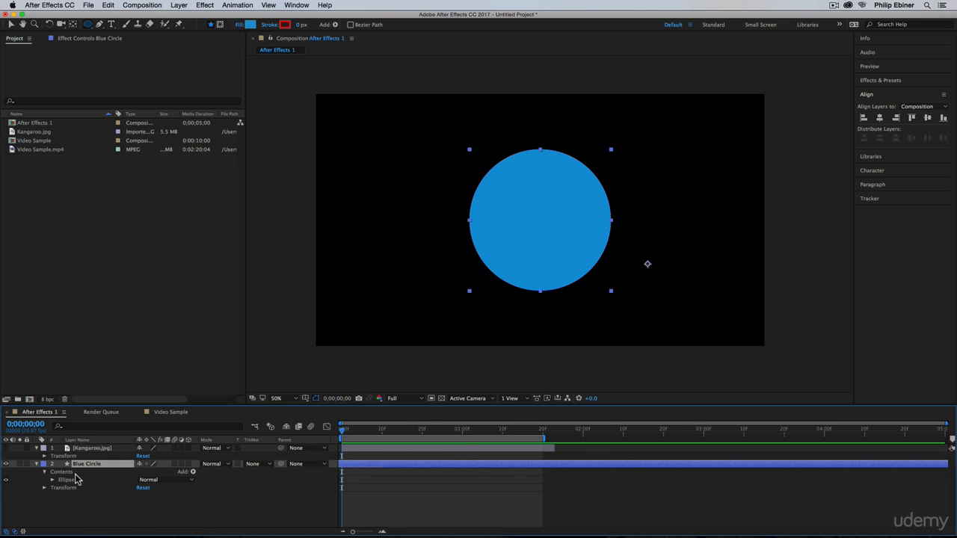
pyautogui.press('BackSpace')
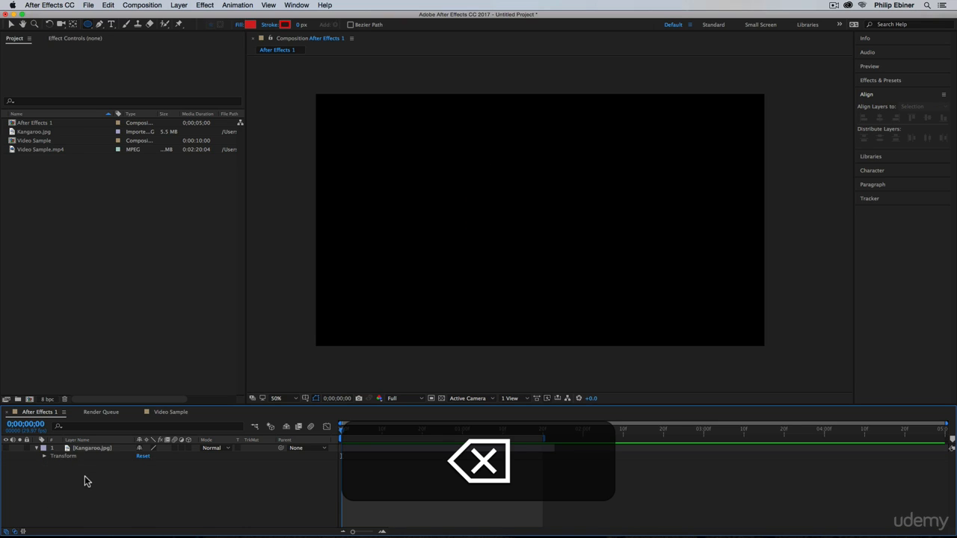
# - Make the Kangaroo.jpg layer visible and draw a tilted five-sided mask around the kangaroo's face with the Polygon tool
pyautogui.click(6, 448)
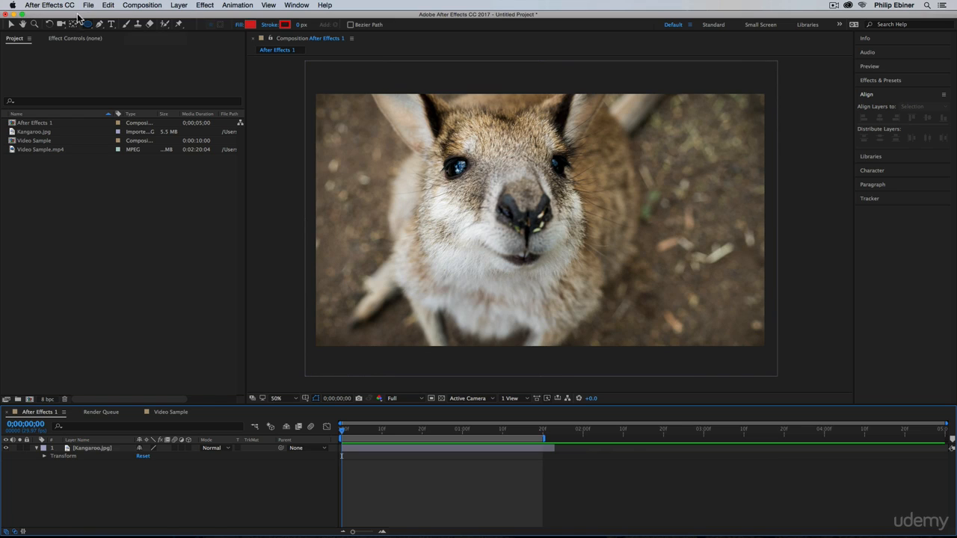
pyautogui.moveTo(89, 27); pyautogui.dragTo(131, 28)
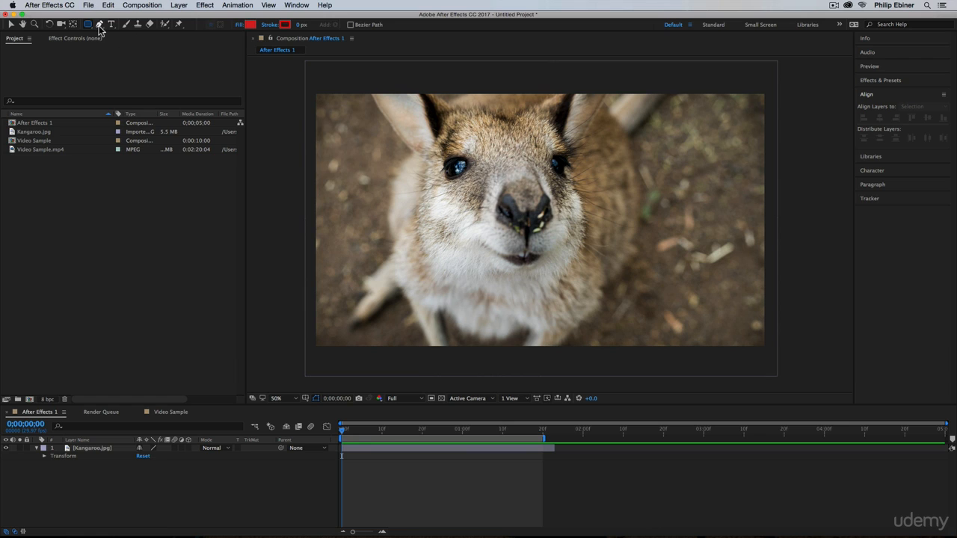
pyautogui.moveTo(89, 24); pyautogui.dragTo(130, 56)
pyautogui.click(379, 447)
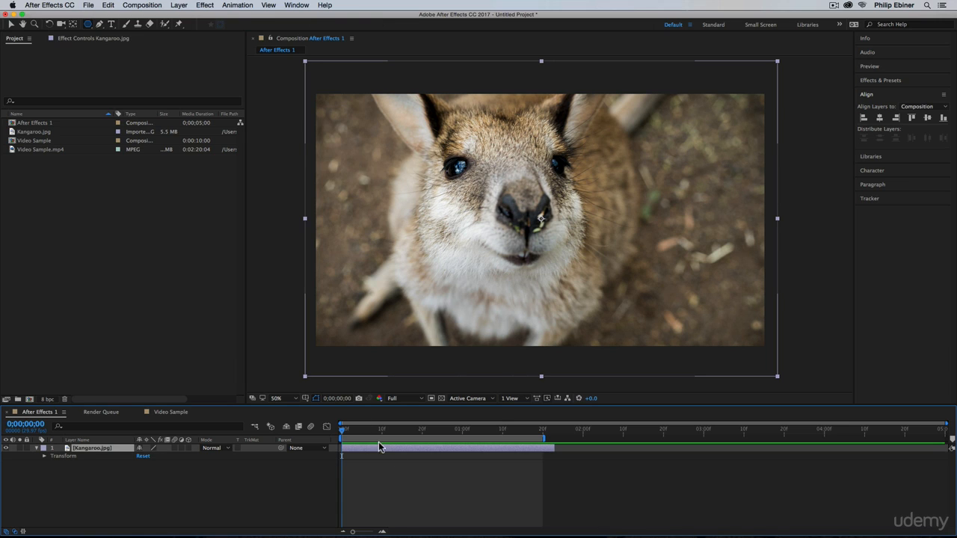
pyautogui.moveTo(507, 196); pyautogui.dragTo(608, 216)
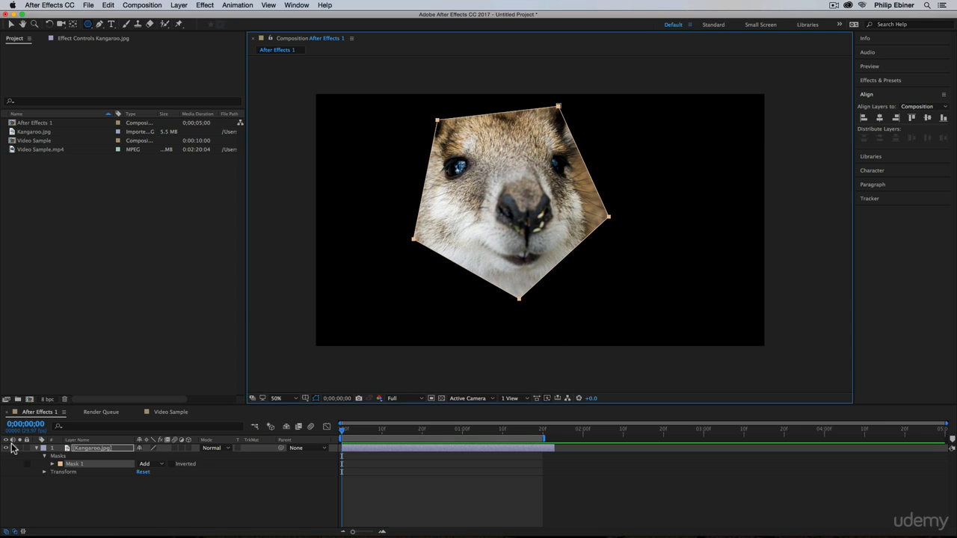
# - Expand Mask 1 on the Kangaroo.jpg layer, set its Mask Feather to 254 pixels, and deselect the layer
pyautogui.click(56, 457)
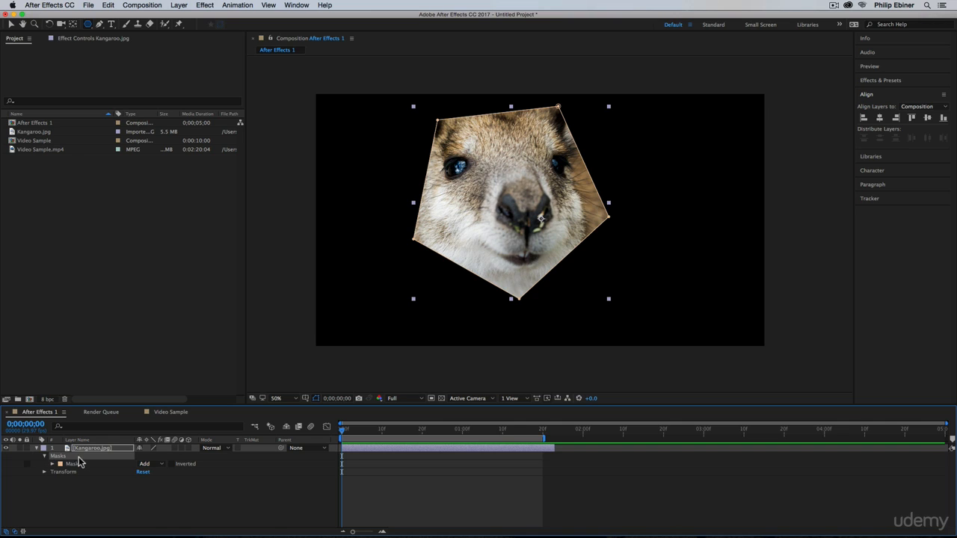
pyautogui.click(51, 465)
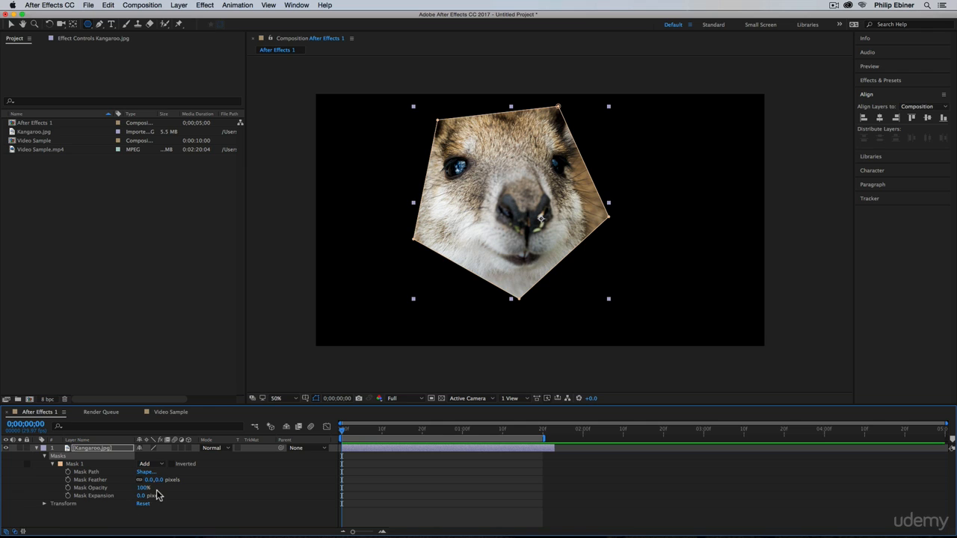
pyautogui.moveTo(150, 482); pyautogui.dragTo(81, 501)
pyautogui.moveTo(151, 482); pyautogui.dragTo(173, 485)
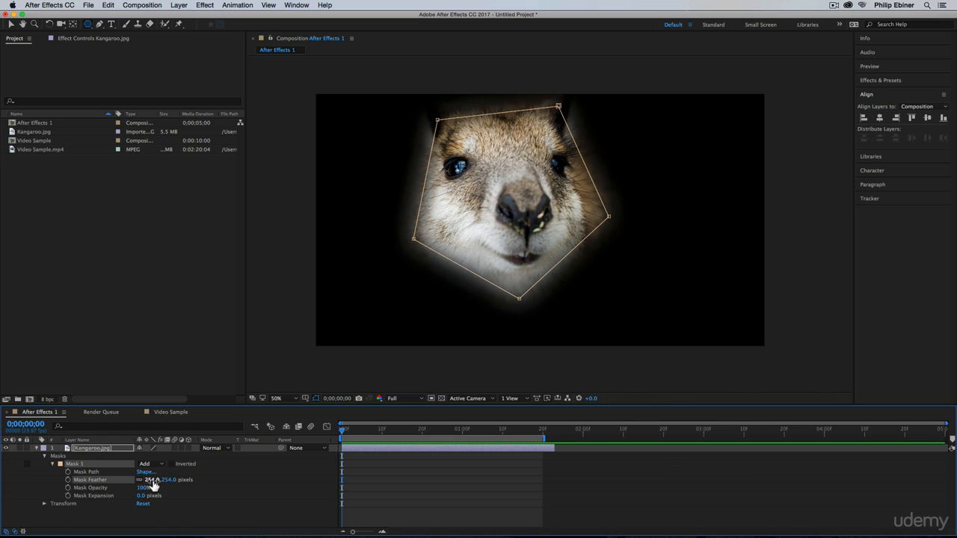
pyautogui.click(153, 480)
pyautogui.click(50, 515)
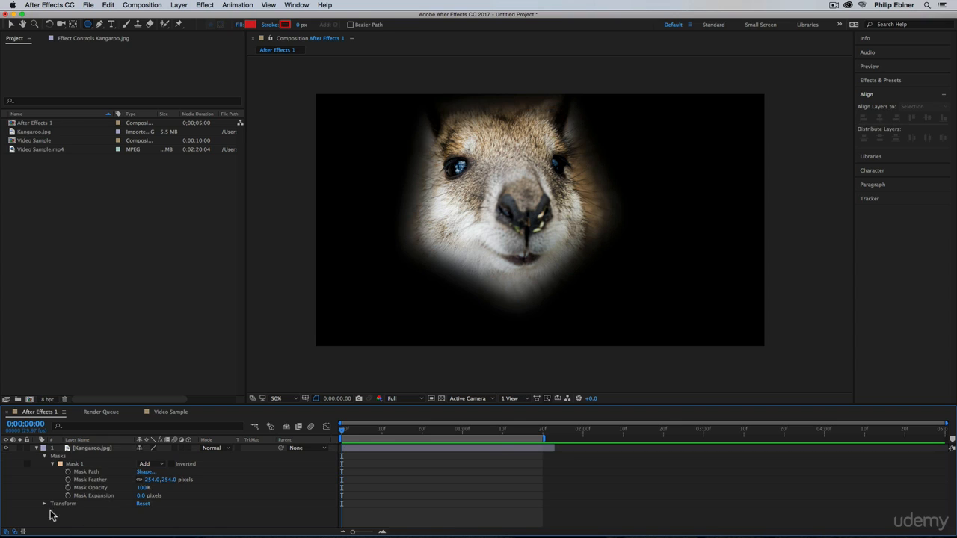